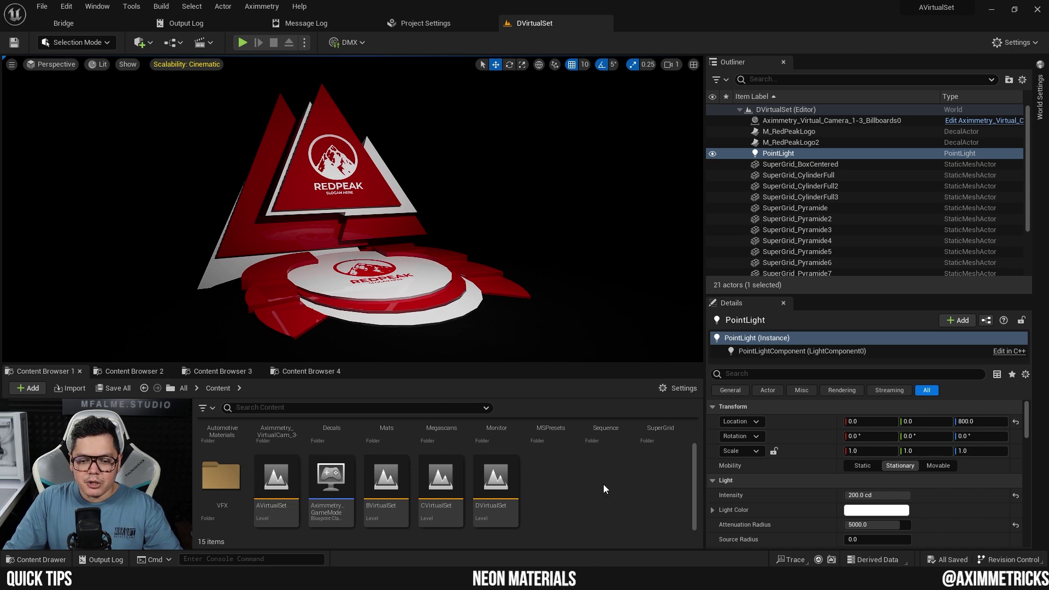
Create a folder named Neon in the project's Content folder and open it
right_click(576, 486)
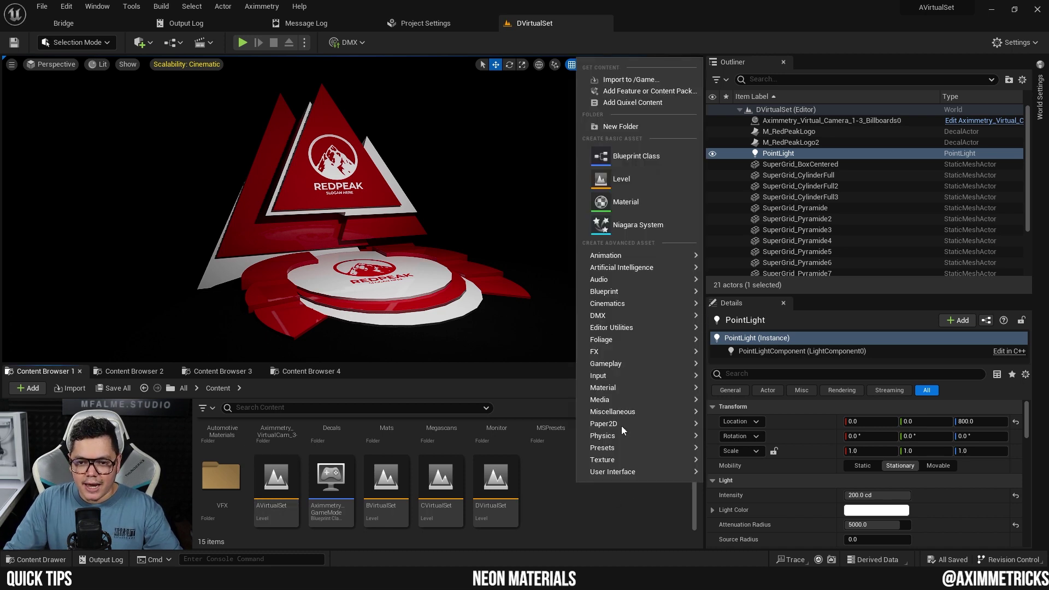
click(644, 125)
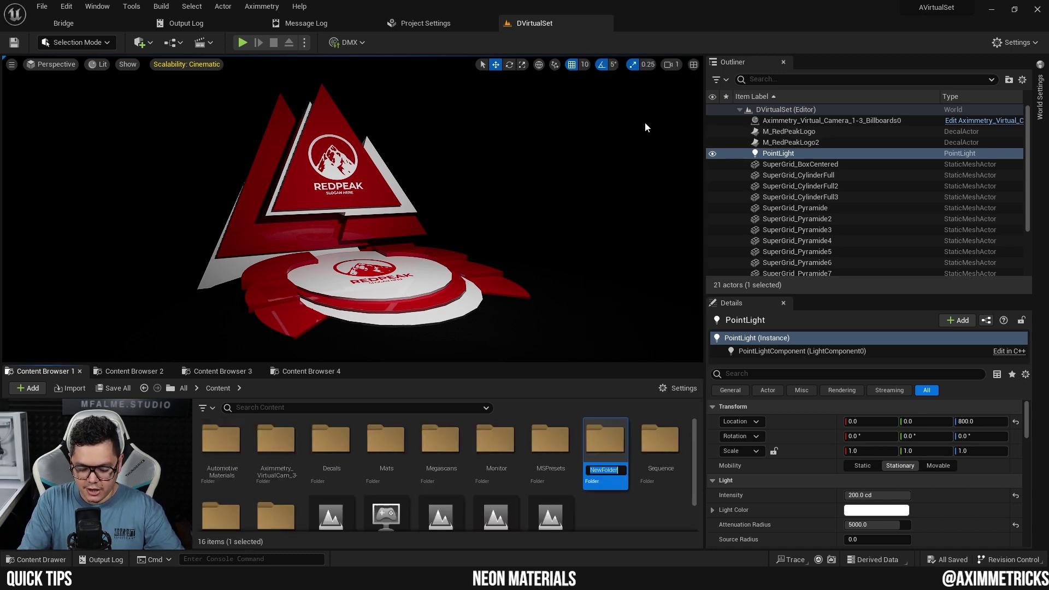
text(Neon)
key(Return)
double_click(604, 437)
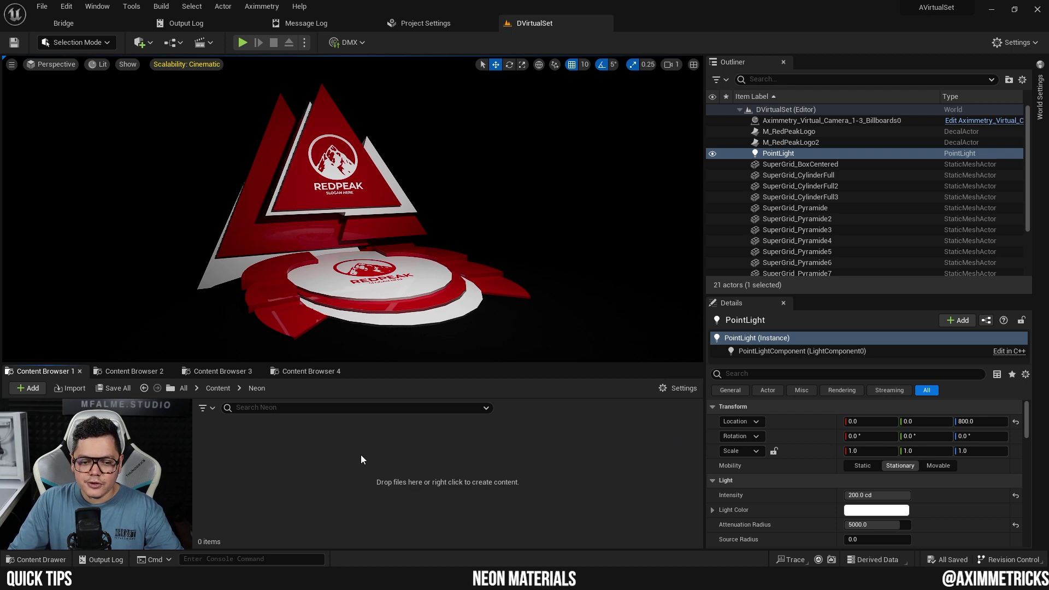
Create a new material named M_Neon in the Neon folder
right_click(360, 455)
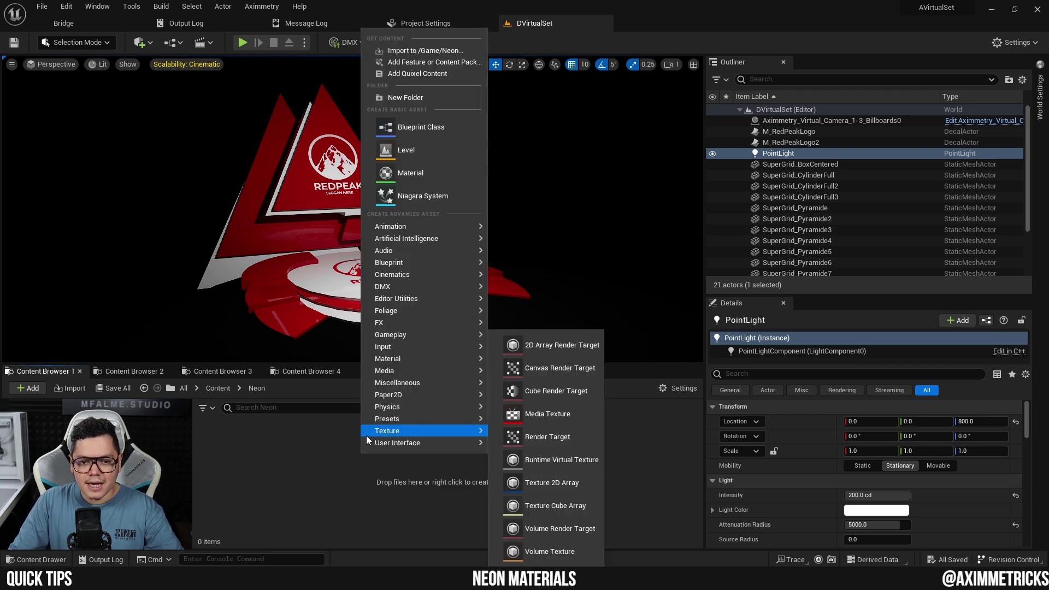
click(436, 172)
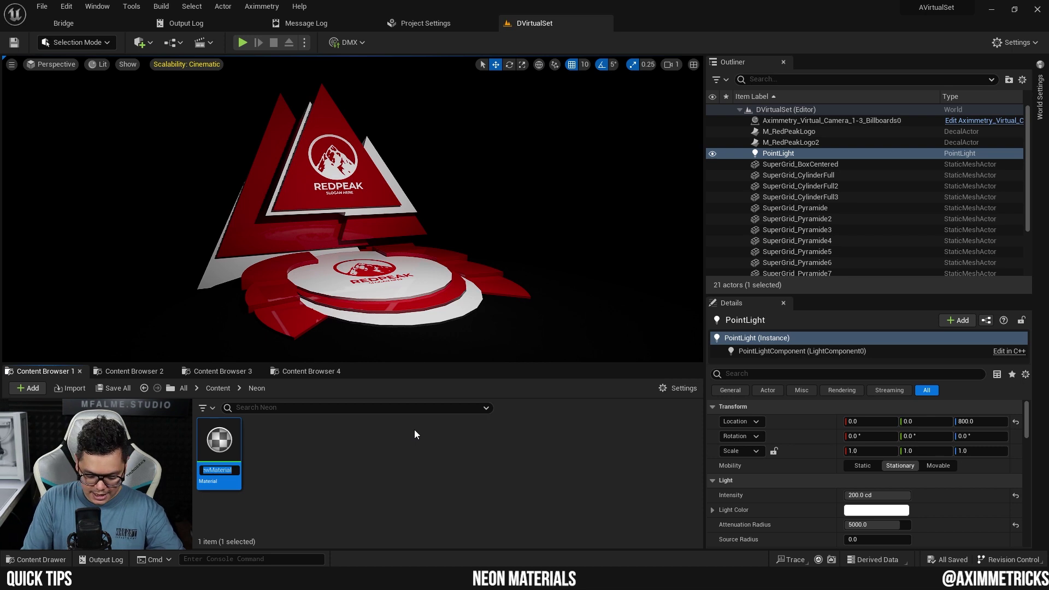
text(M)
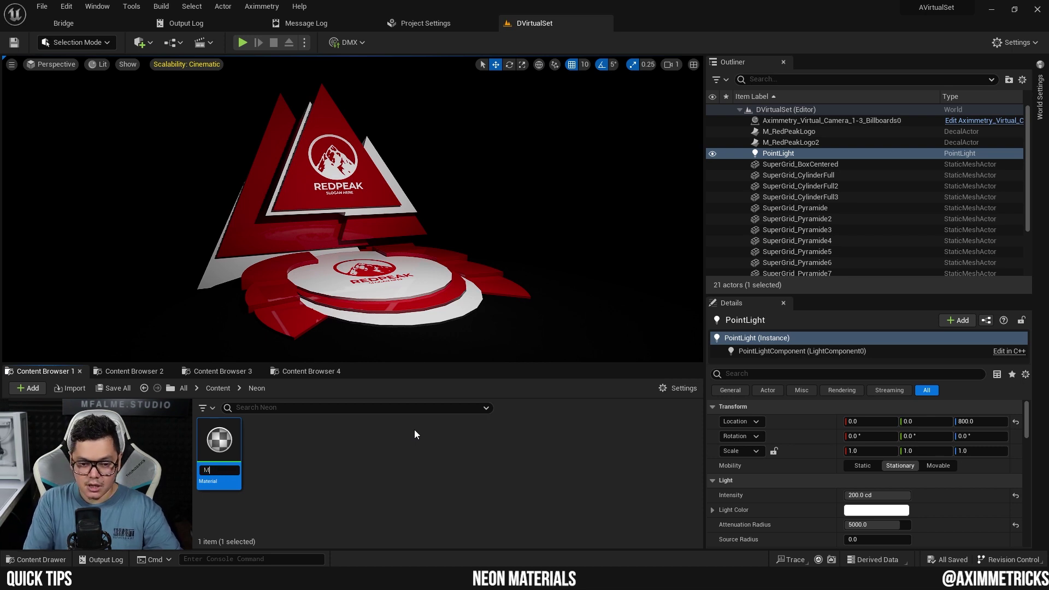
text(_Neon)
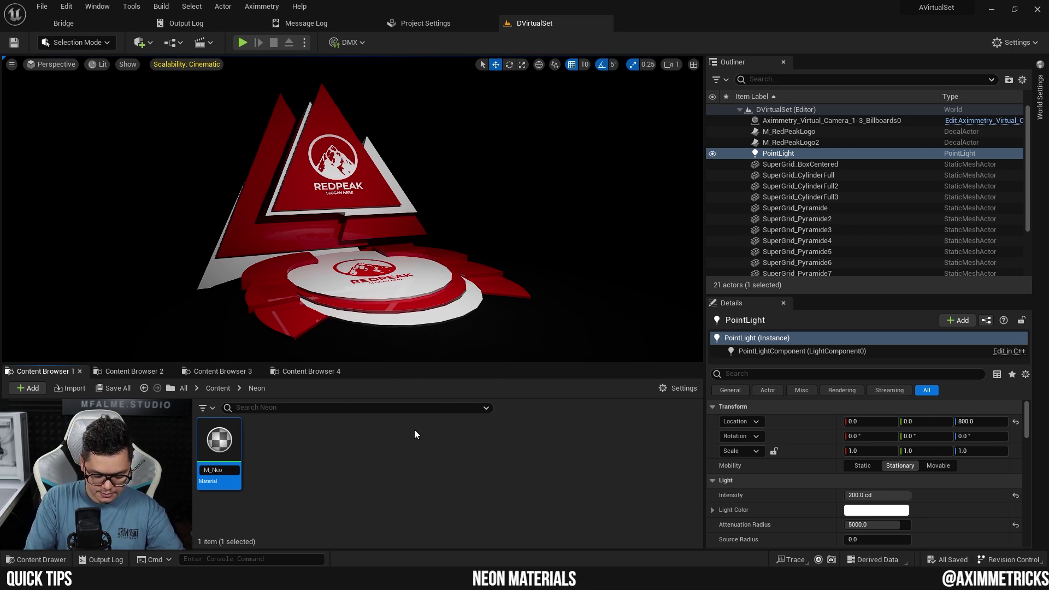
key(Return)
Open the M_Neon material for editing and add a Constant3Vector node to its graph
double_click(225, 433)
right_click(424, 163)
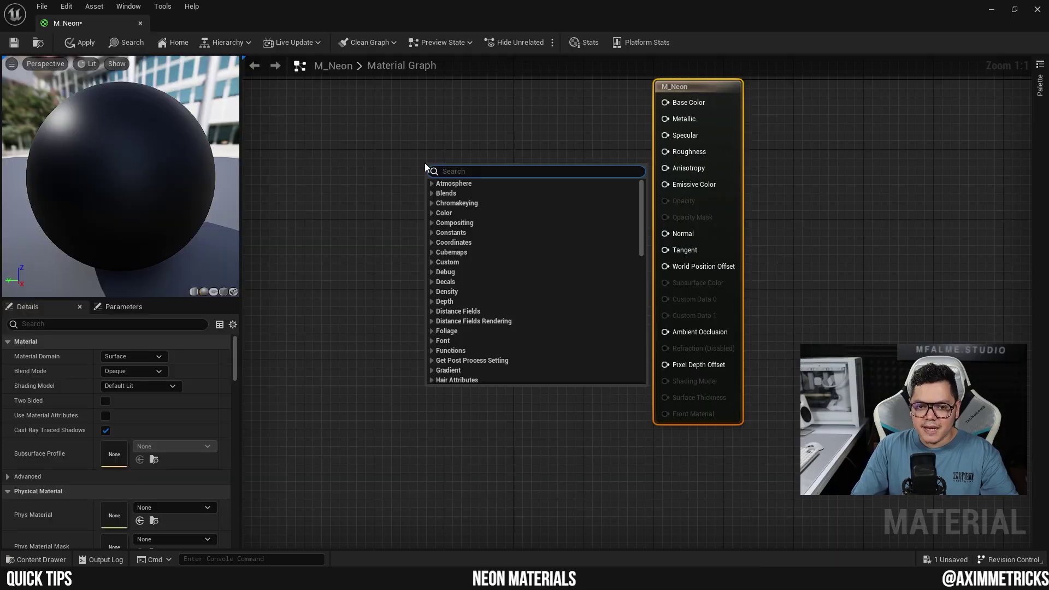
text(co)
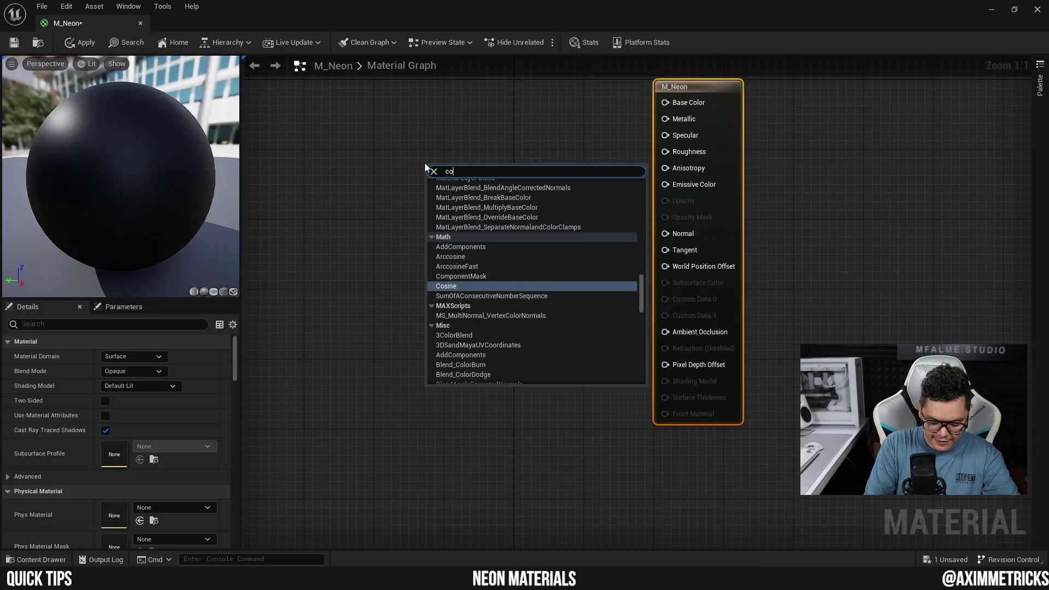
text(nstant3)
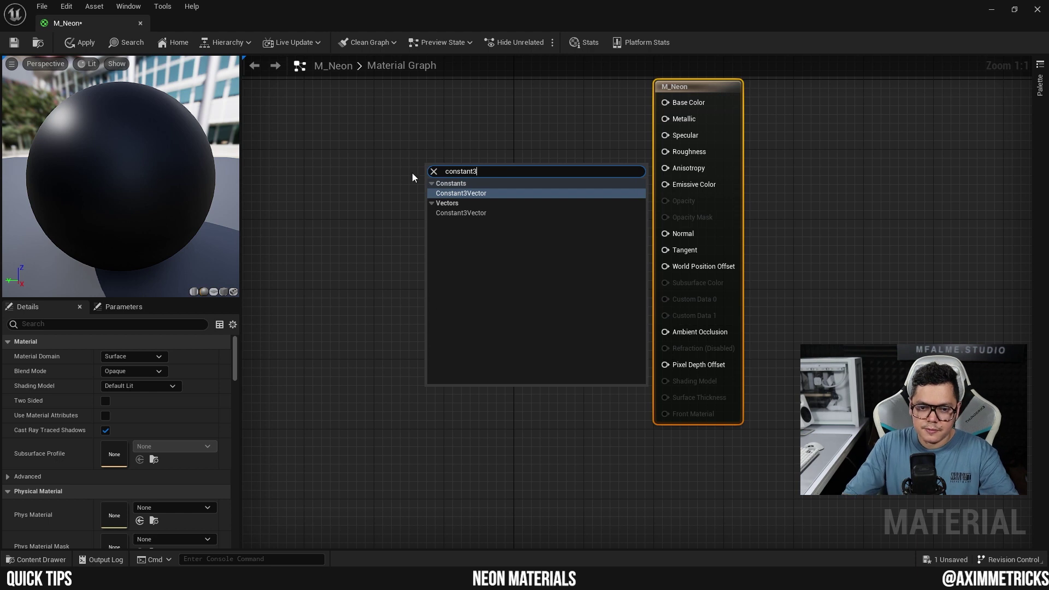
click(456, 193)
Add a Multiply node between the Constant3Vector node and the M_Neon material output node
right_click(491, 307)
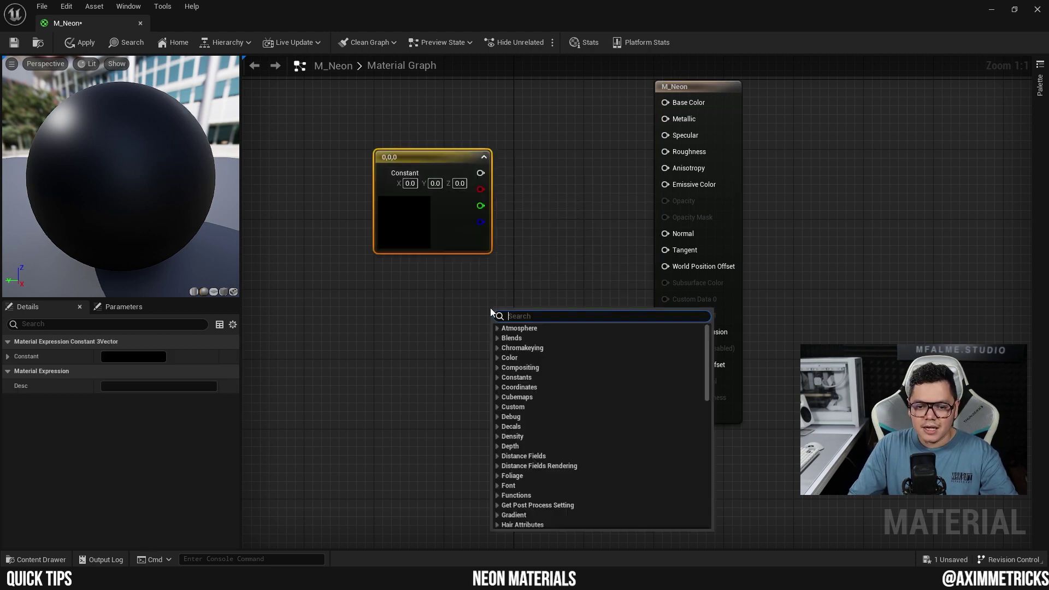
text(mu)
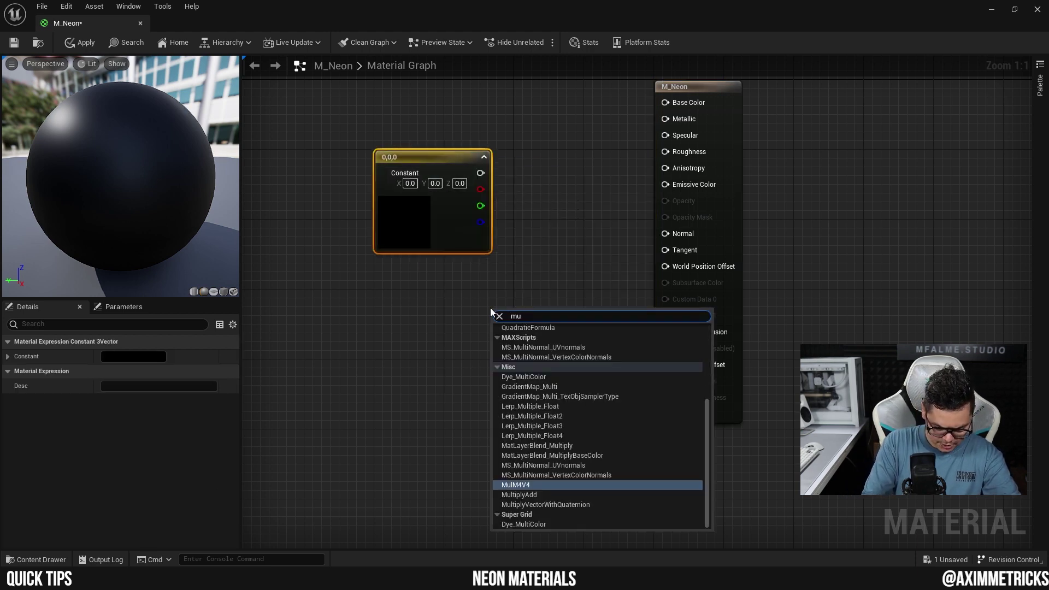
text(ltiply)
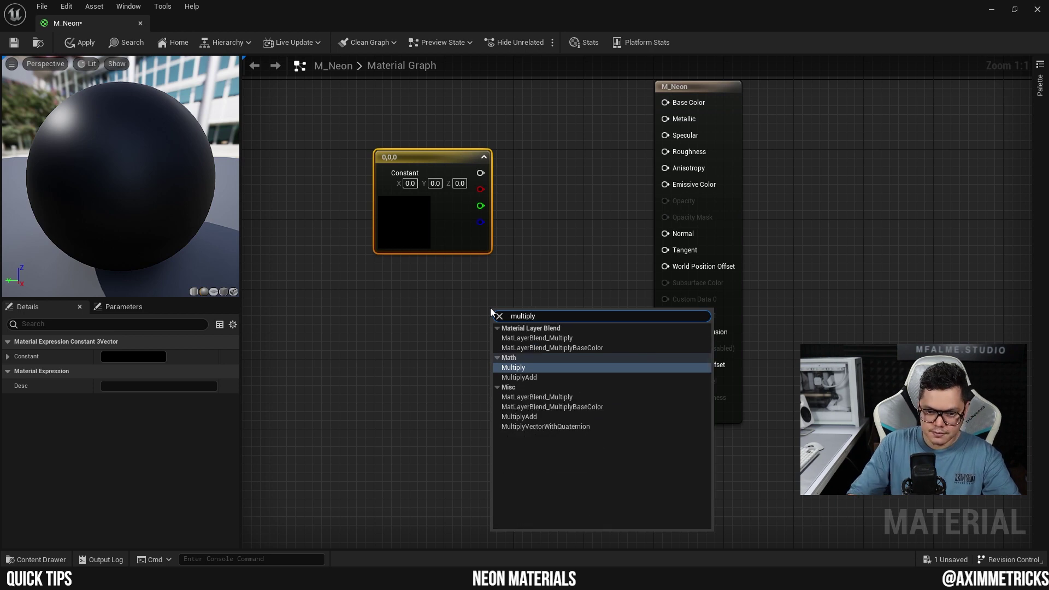
key(Return)
Convert the Constant3Vector node to a parameter named Color
right_click(431, 159)
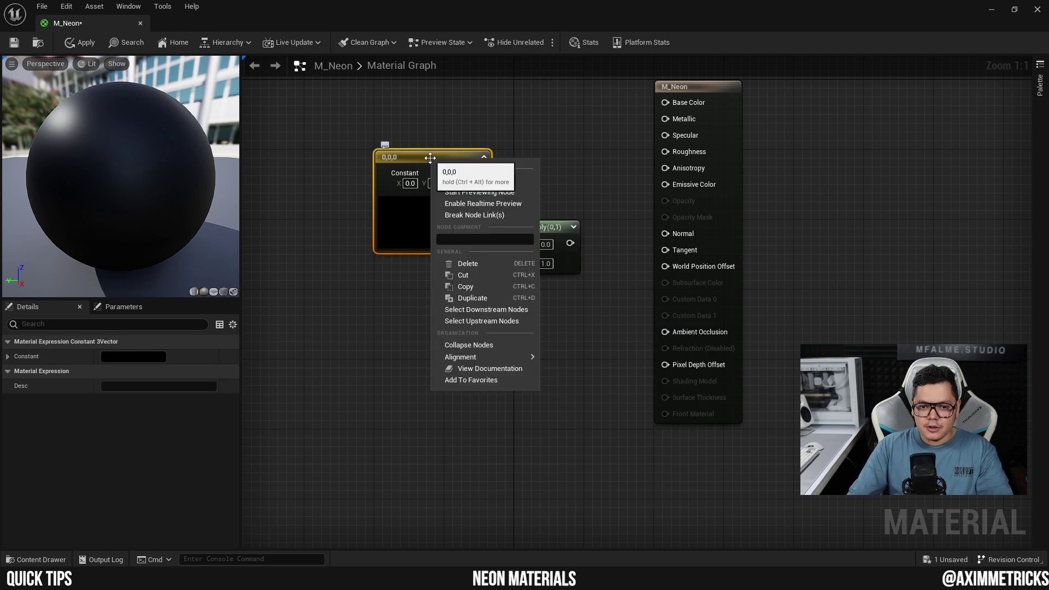
click(486, 184)
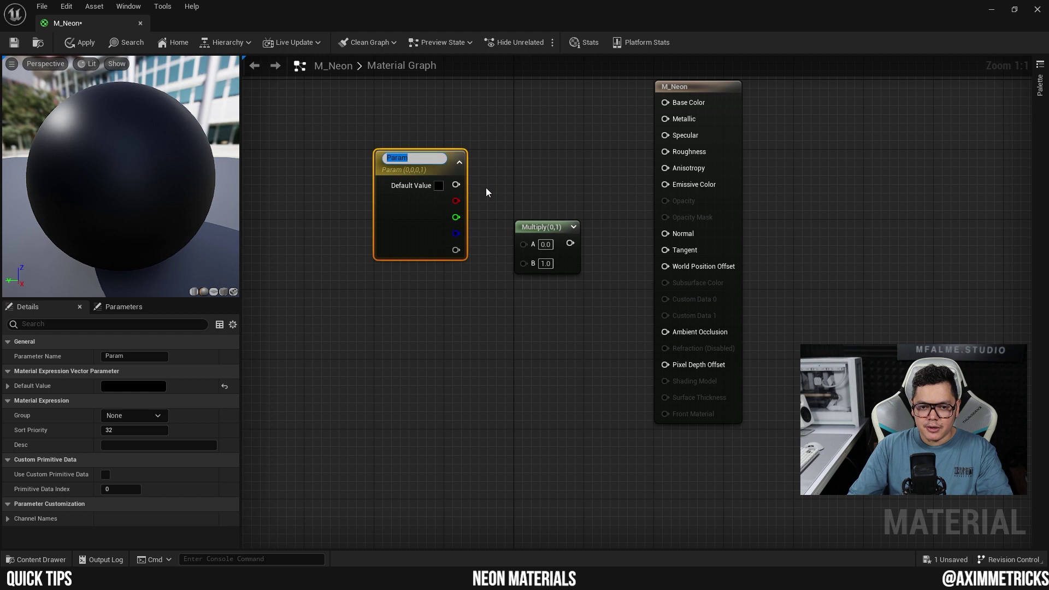
text(Color)
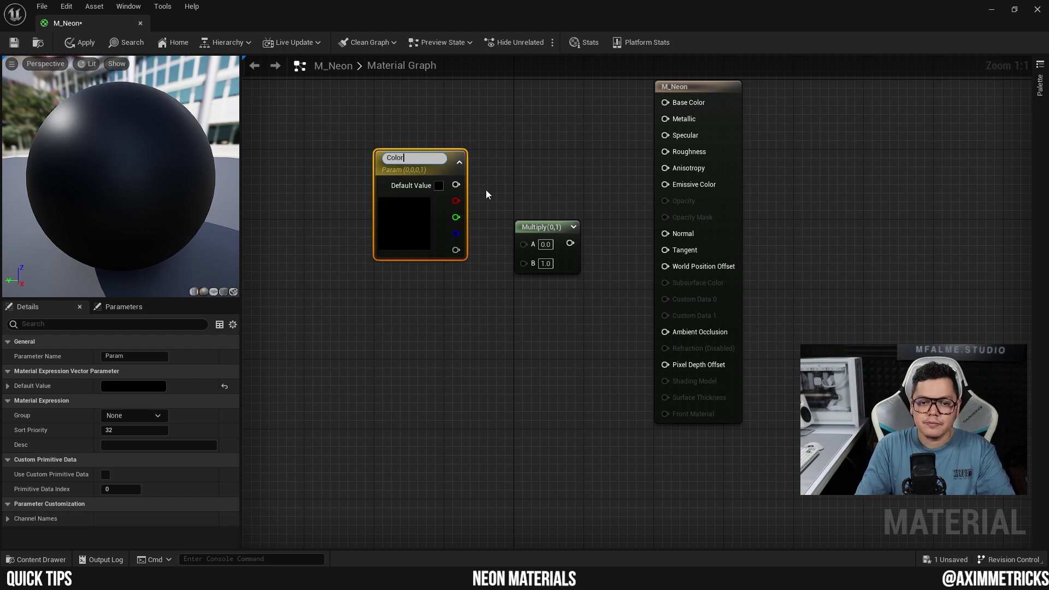
click(486, 189)
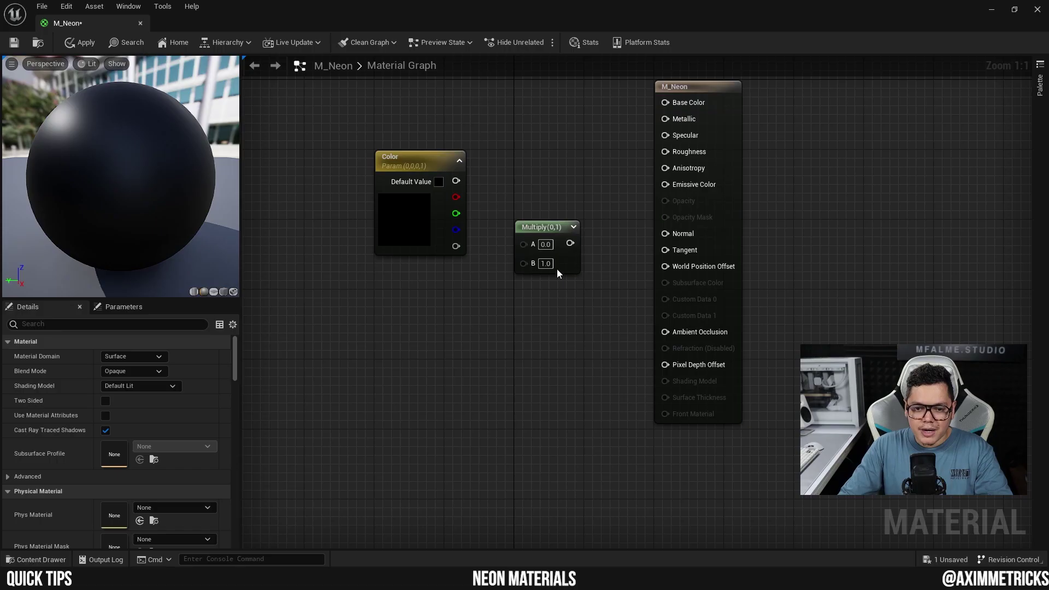
Promote the Multiply node's B input to a parameter named Glow
right_click(524, 263)
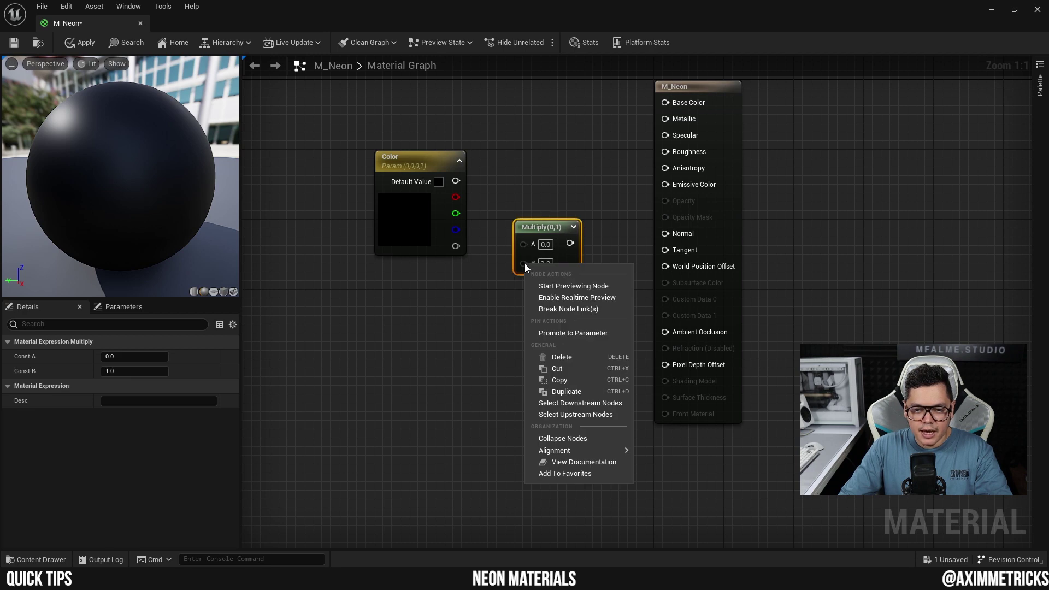
click(564, 333)
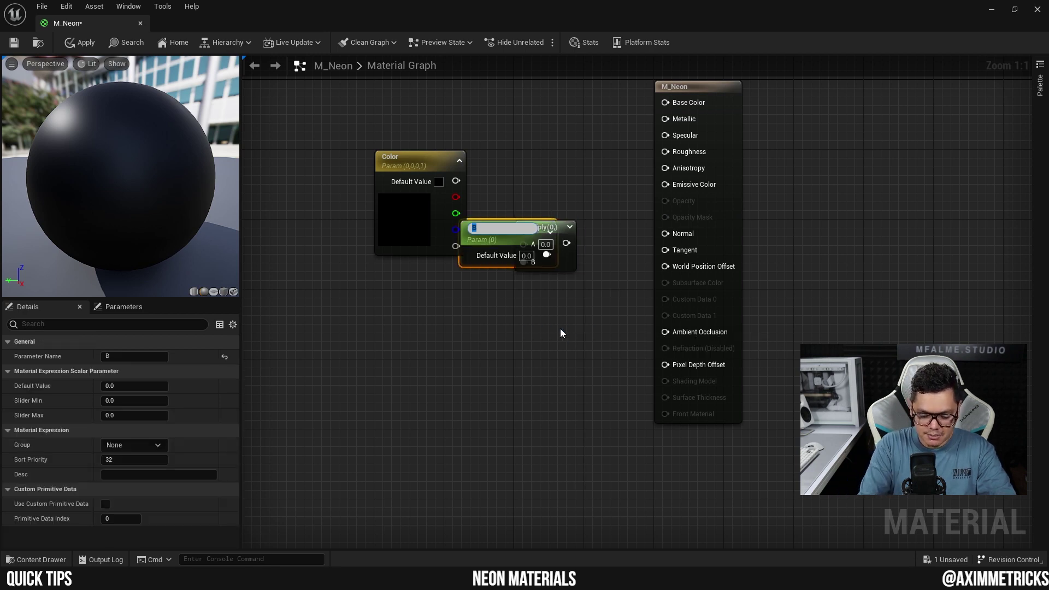
text(Glow)
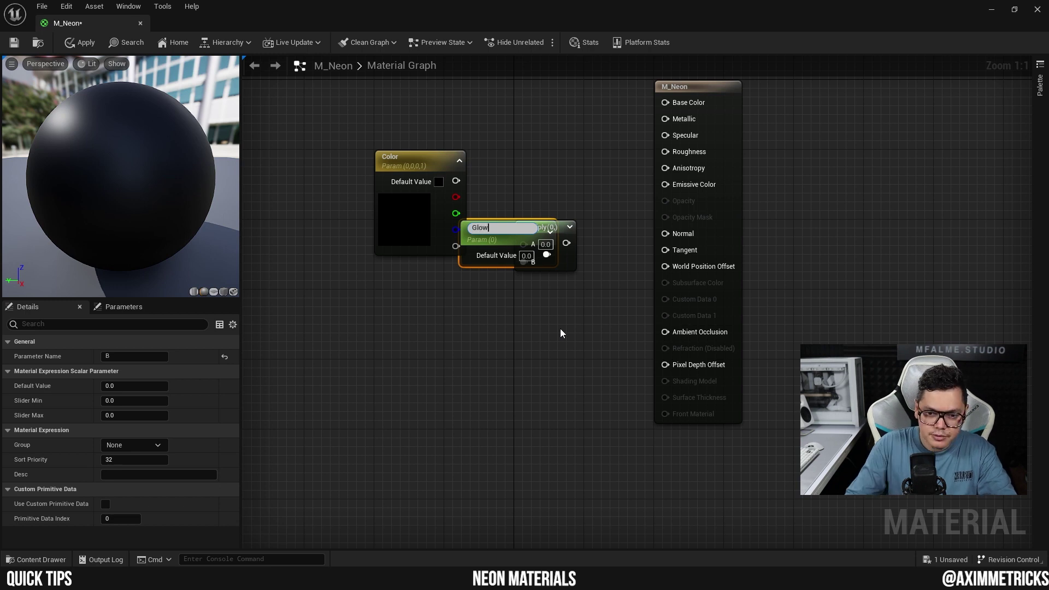
click(489, 342)
Place the Glow node below Color, and wire Color through the Multiply node's A input into Emissive Color
drag(507, 230, 422, 300)
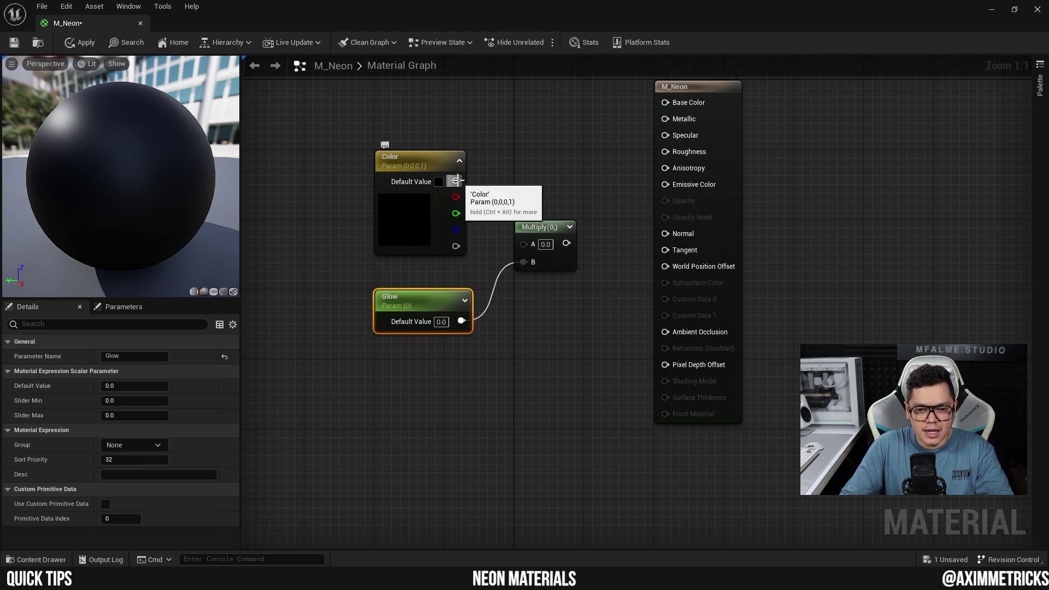
drag(456, 181, 675, 189)
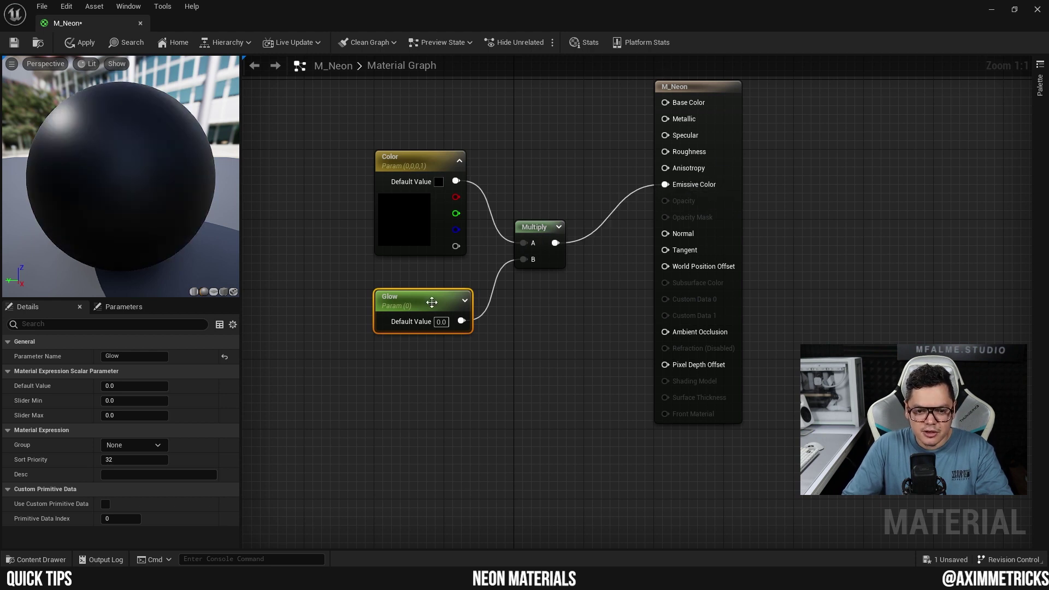
Set the Glow parameter's default value to 10
click(137, 386)
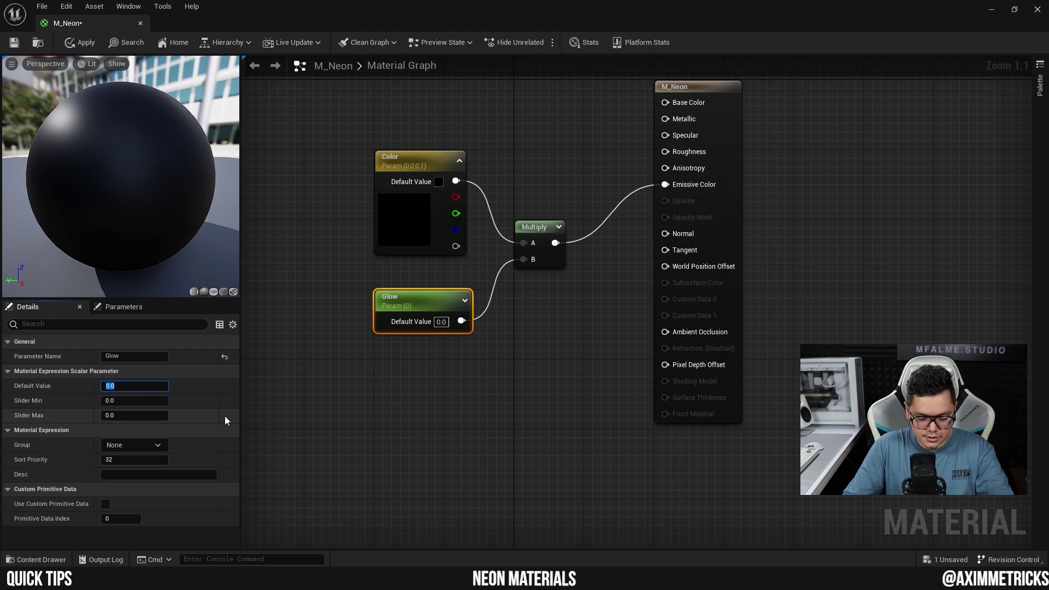
text(10)
click(611, 268)
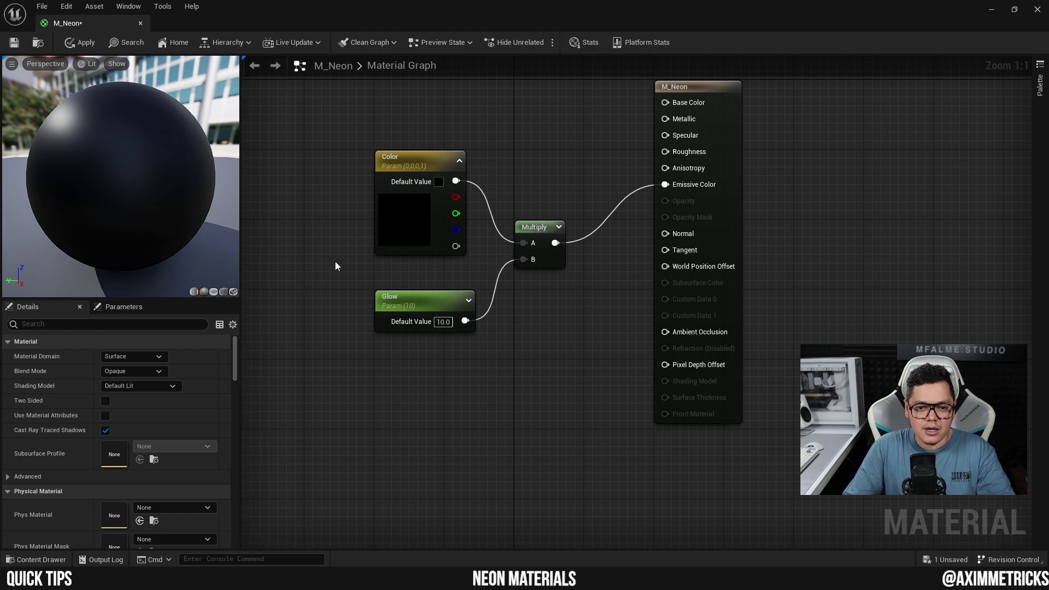
Set the Color parameter's default value to full white and apply the changes to the material
double_click(400, 224)
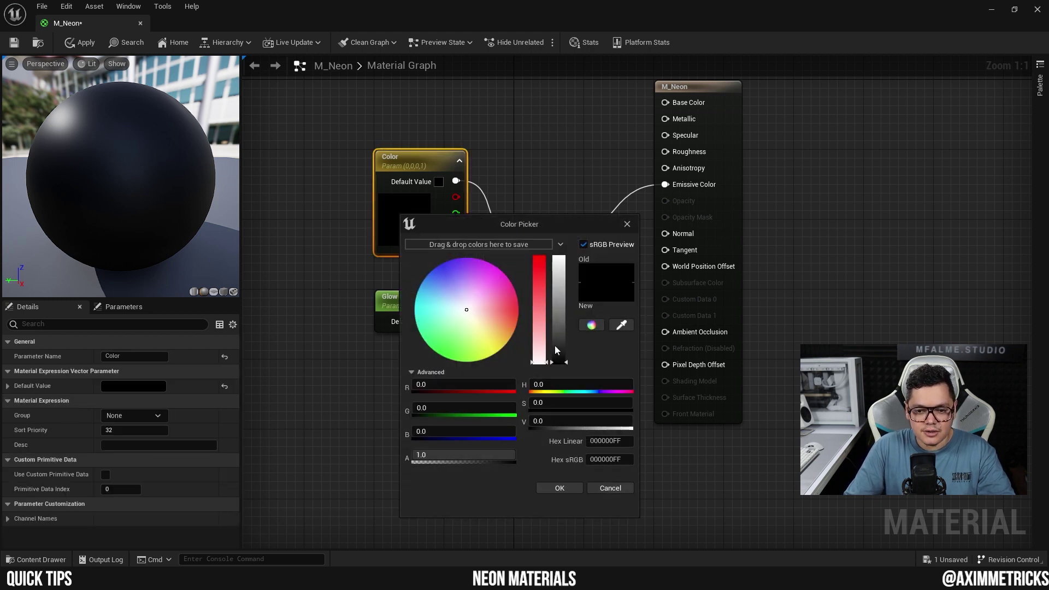
drag(556, 345, 561, 256)
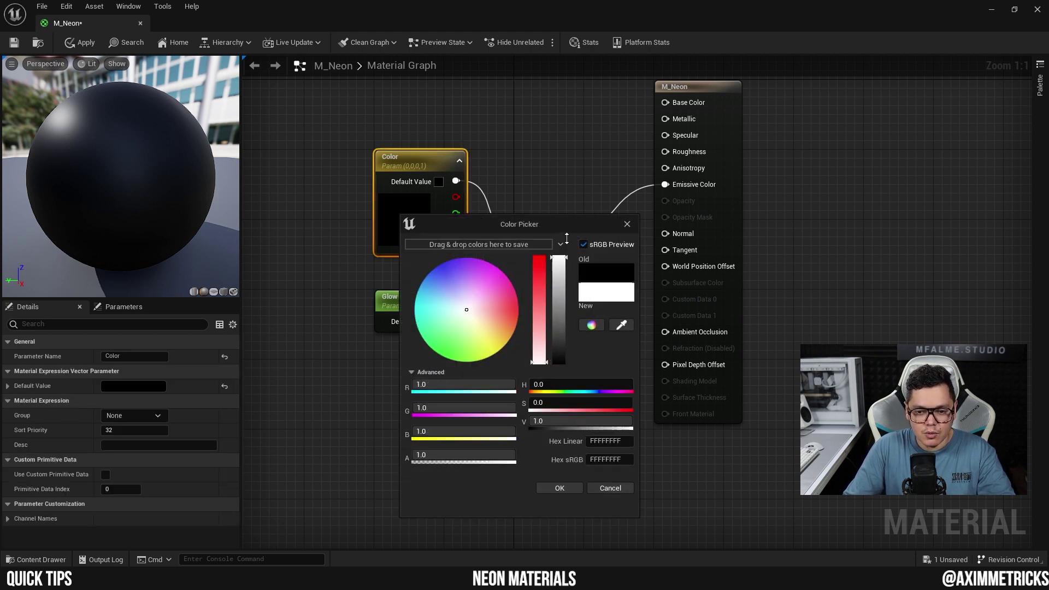
click(560, 488)
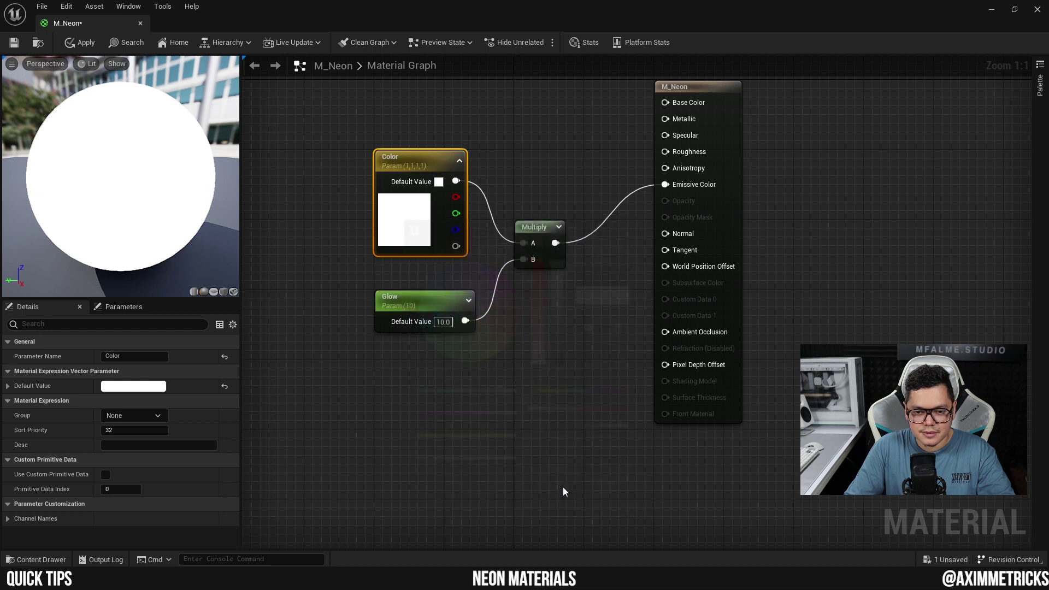
click(81, 48)
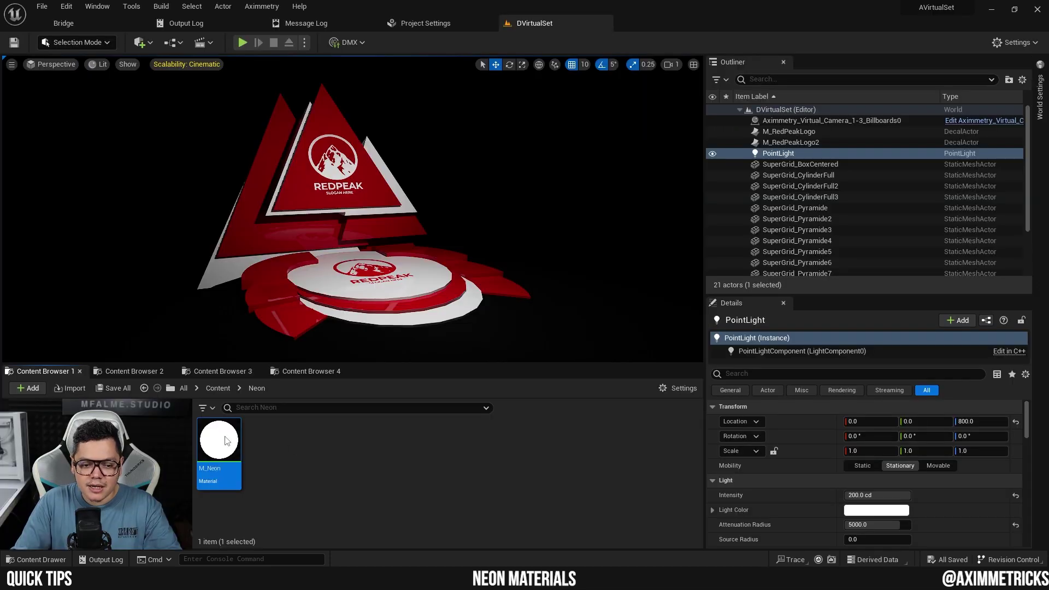
Create a material instance of M_Neon and name it MI_NeonRed
right_click(226, 440)
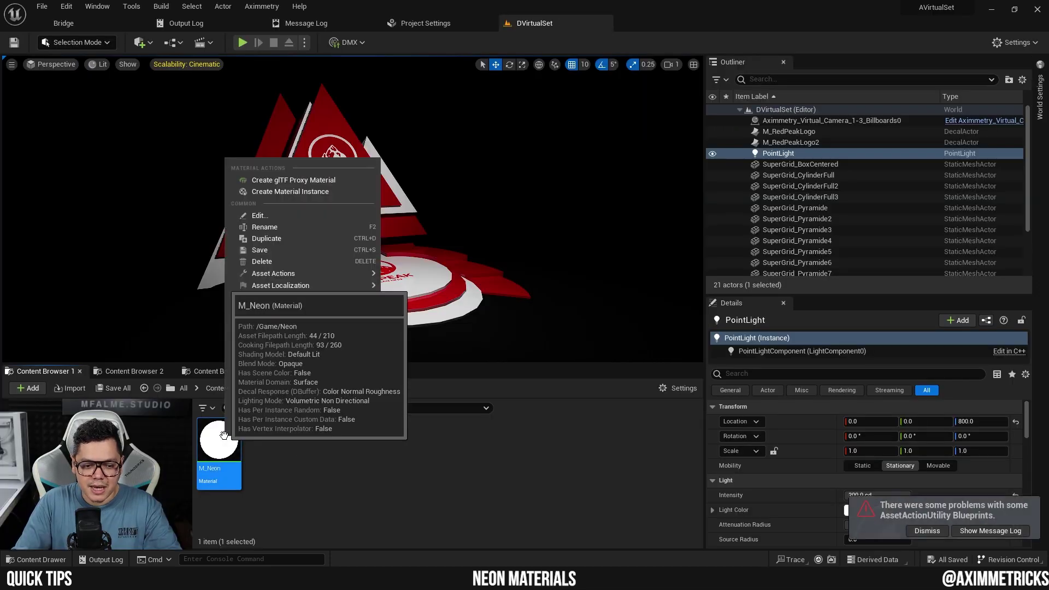
click(314, 191)
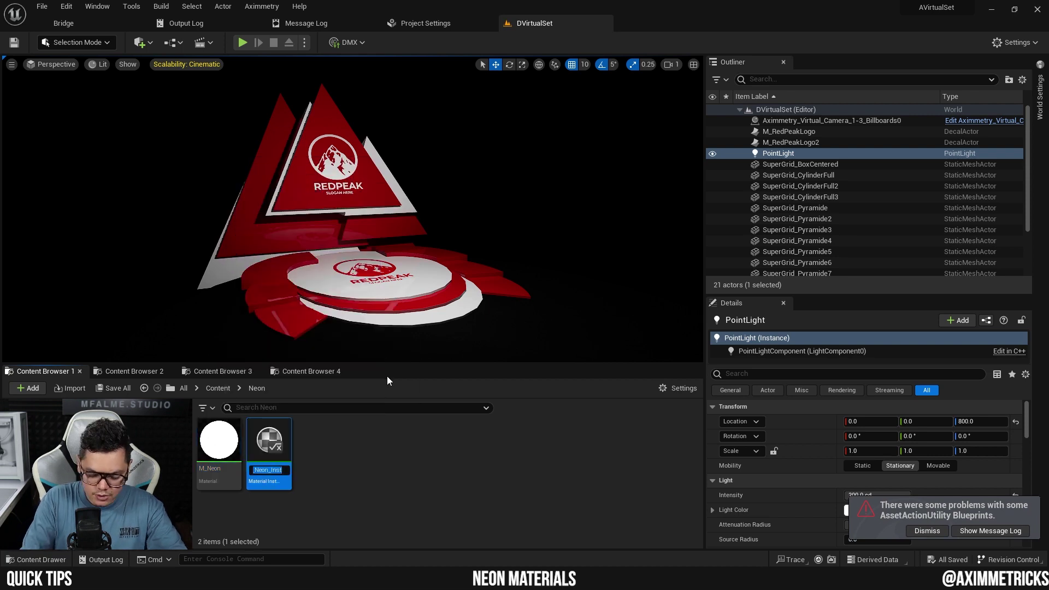
text(MI)
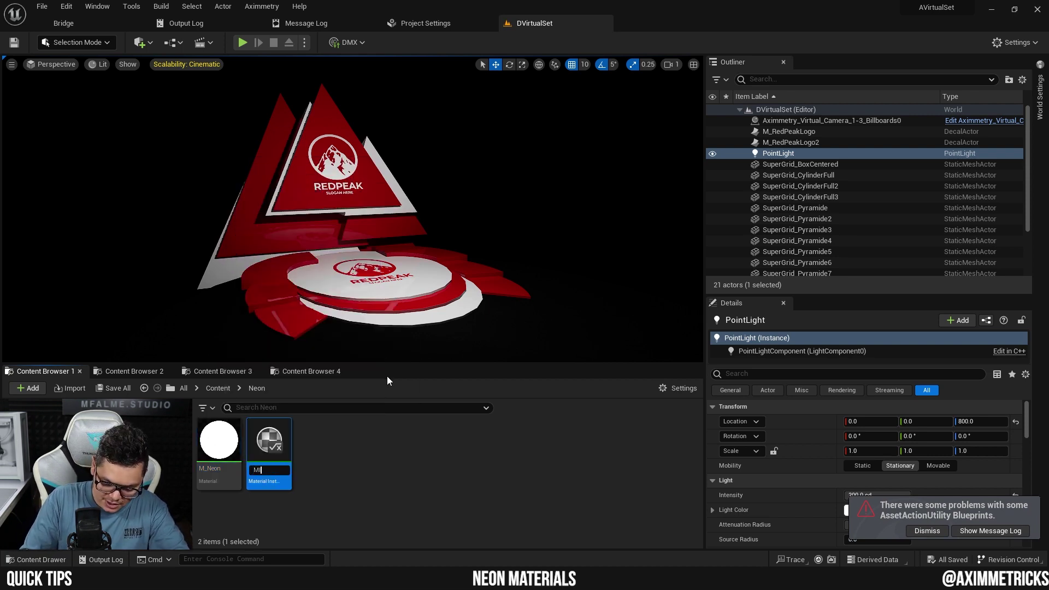
text(_N)
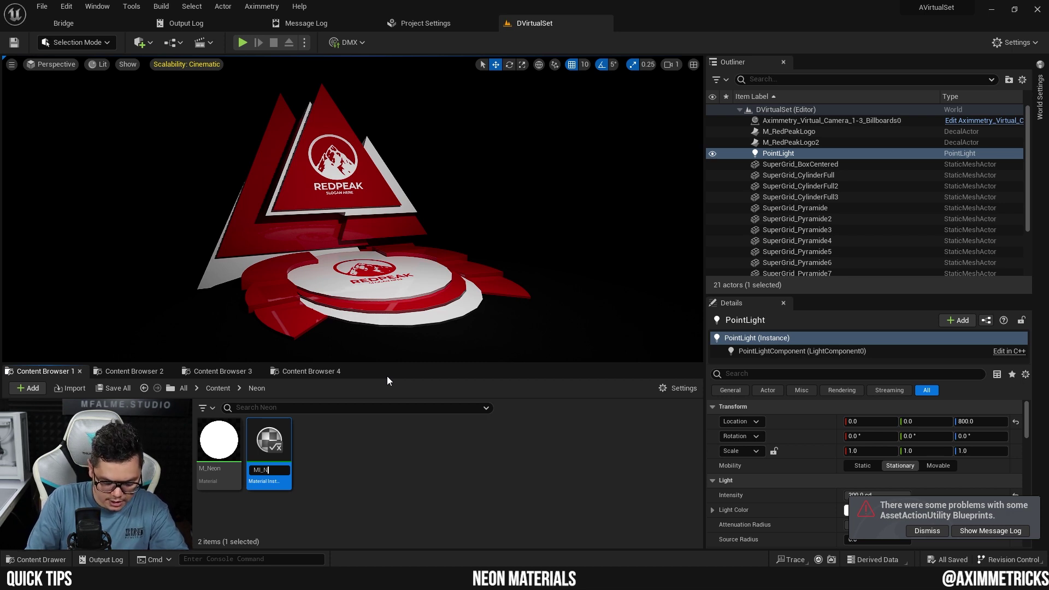
text(eonRe)
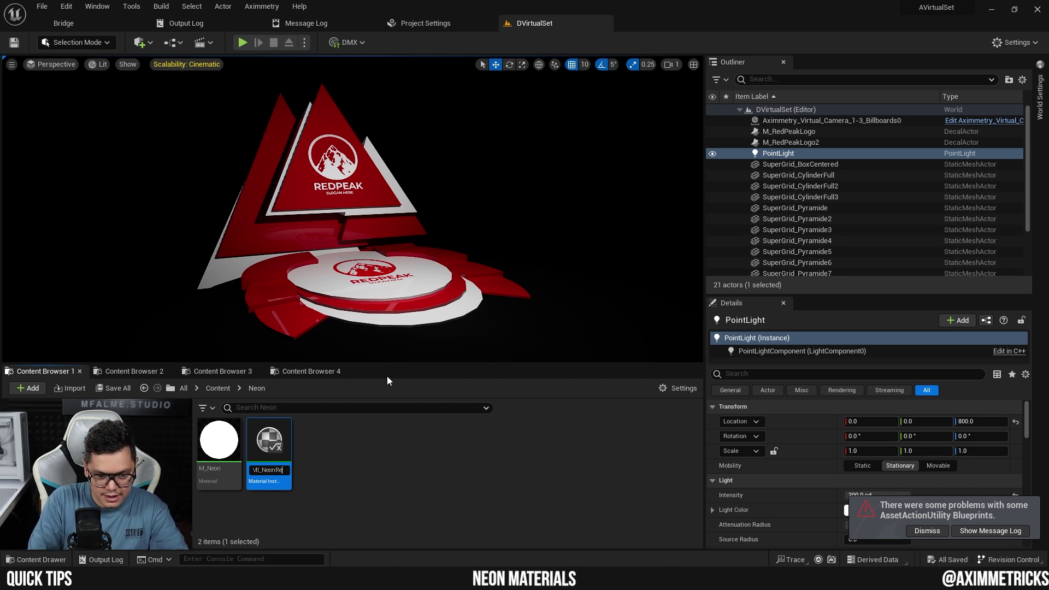
text(d)
key(Return)
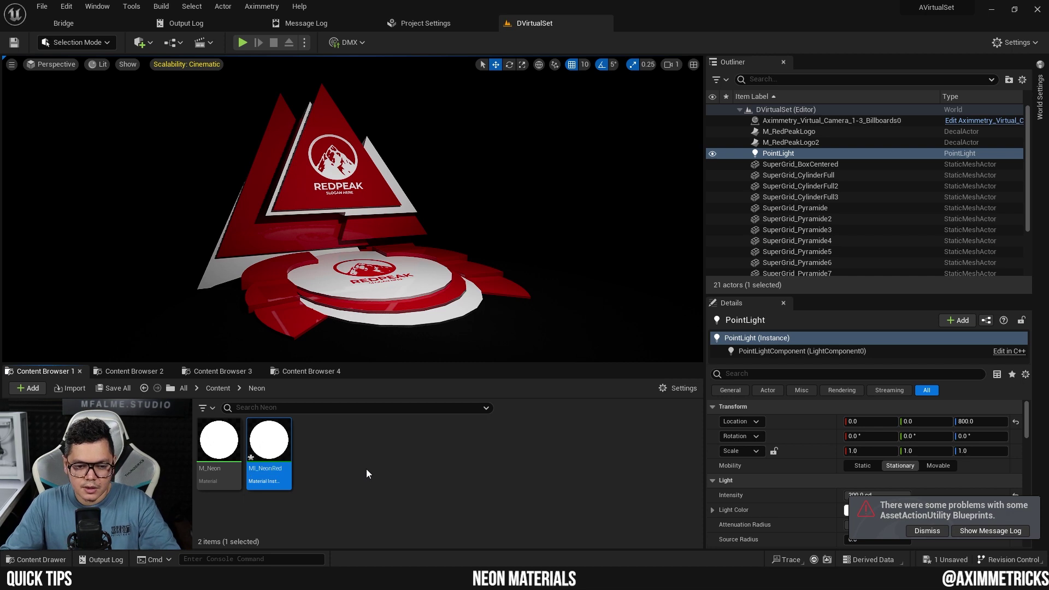
Open MI_NeonRed, enable its Color override, and set the color to red with R 1.0, G 0.018015 and B 0.0
double_click(265, 439)
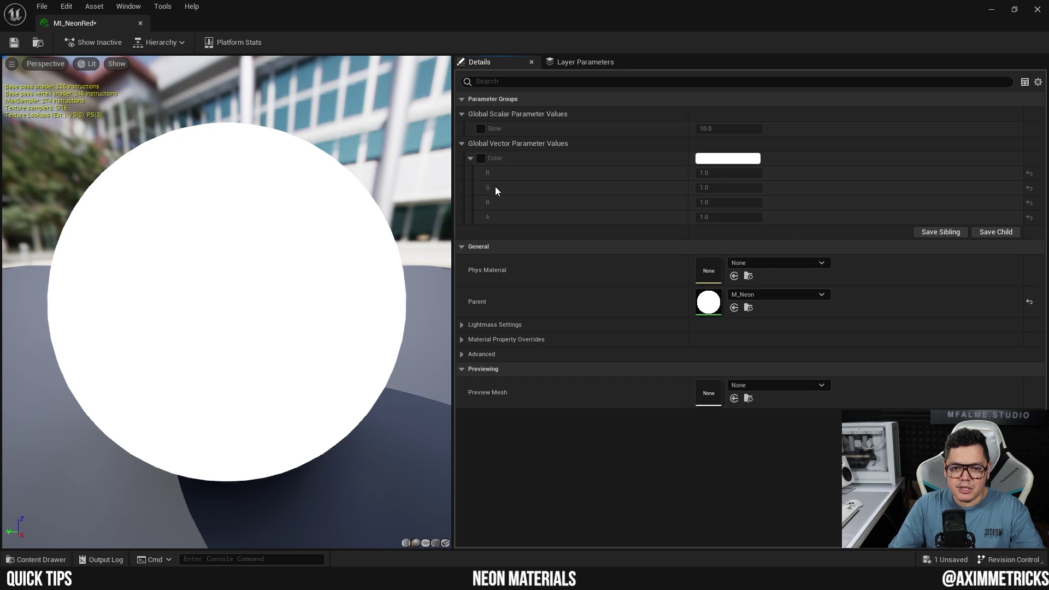
click(481, 159)
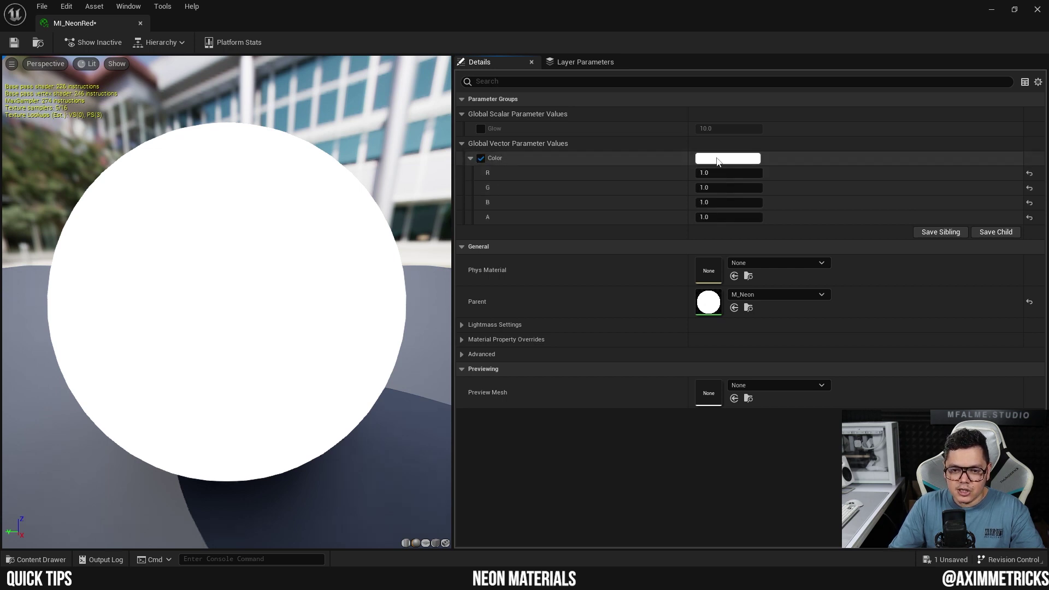
click(717, 159)
drag(790, 252, 843, 254)
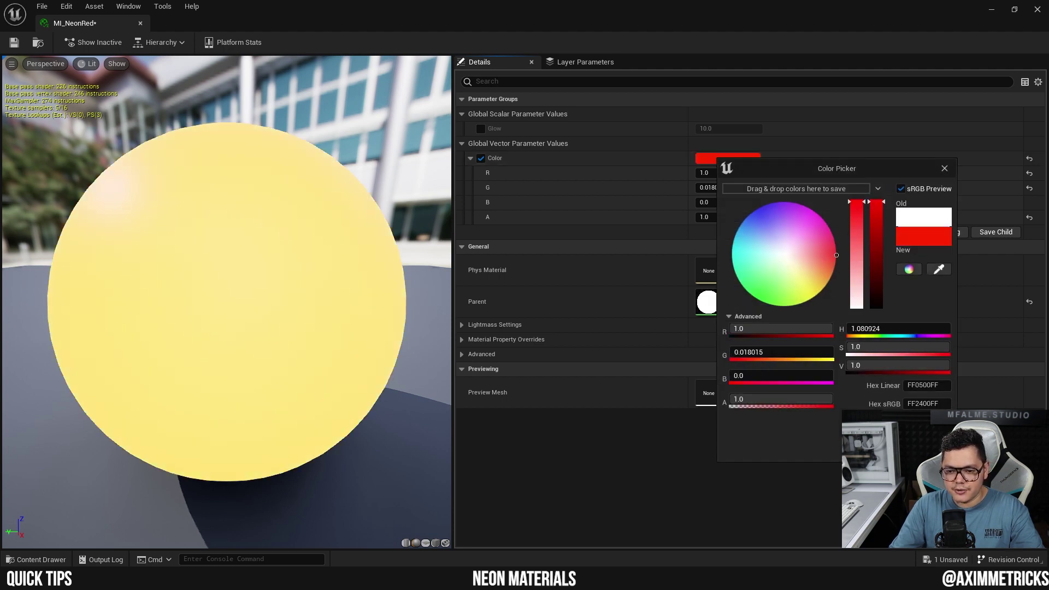
click(884, 447)
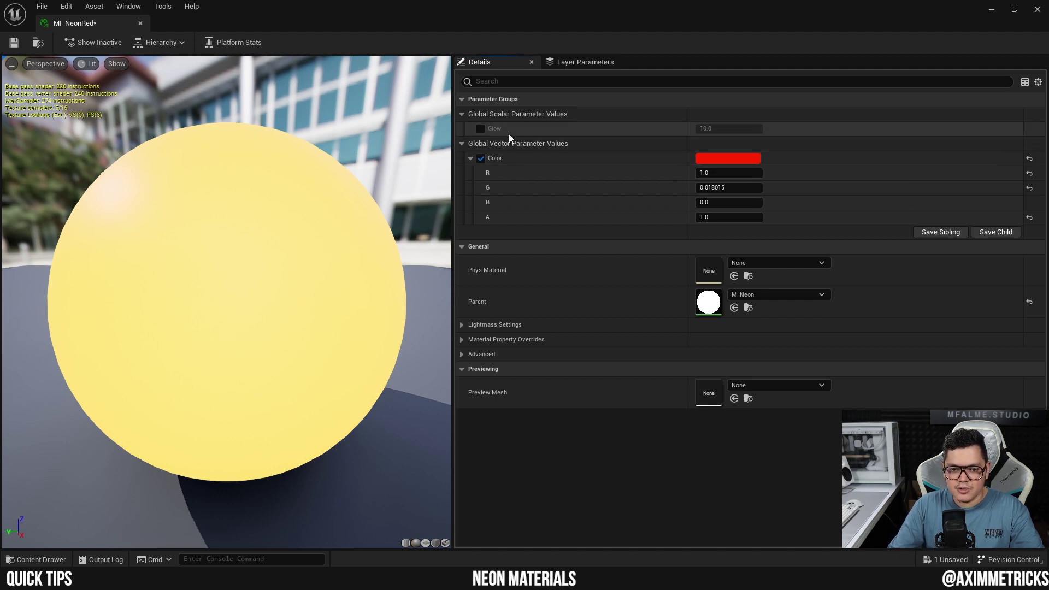
Enable the Glow override in MI_NeonRed and set its value to 1
click(480, 130)
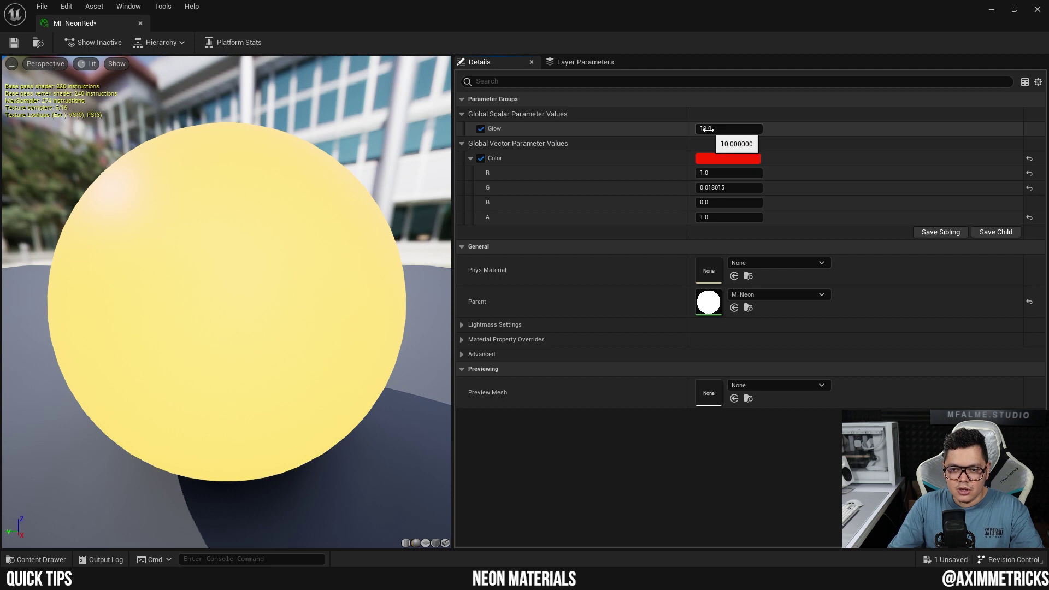
click(738, 129)
text(1)
key(Return)
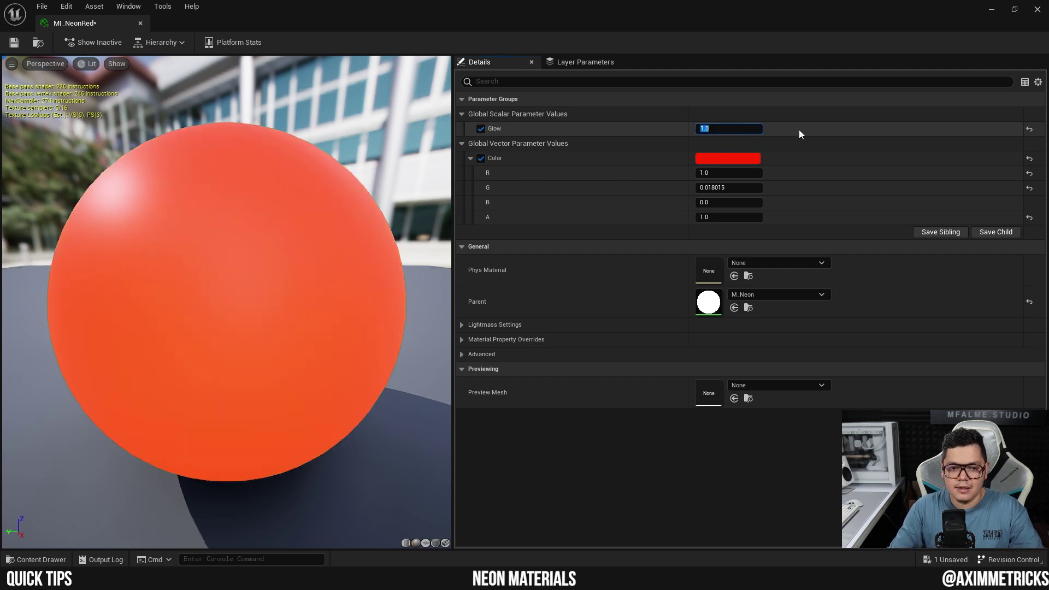
click(802, 130)
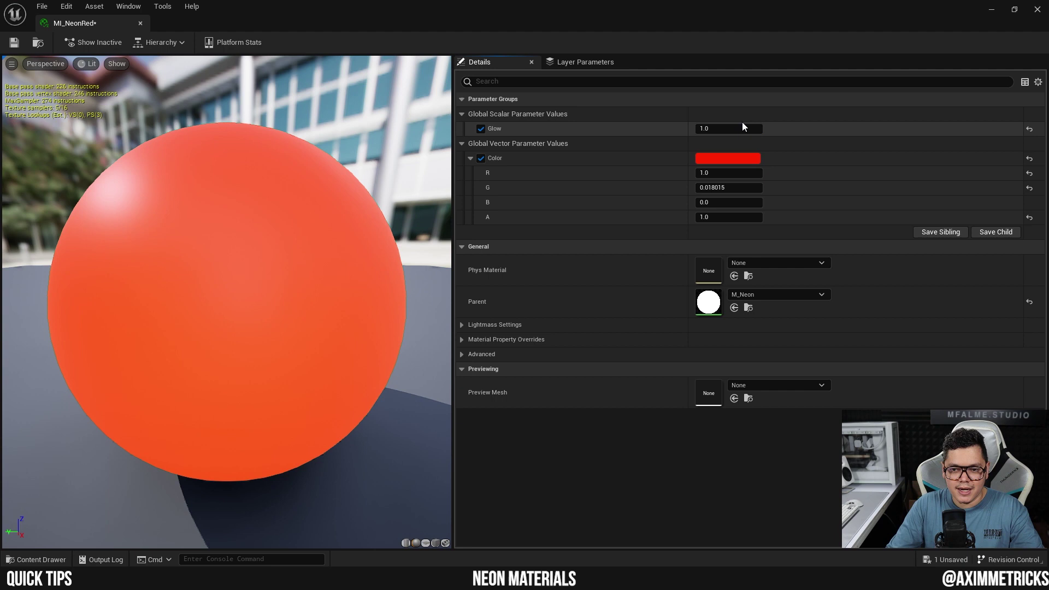
Try MI_NeonRed's Glow at 500 and at 5 to compare the emissive intensity in the preview
click(726, 128)
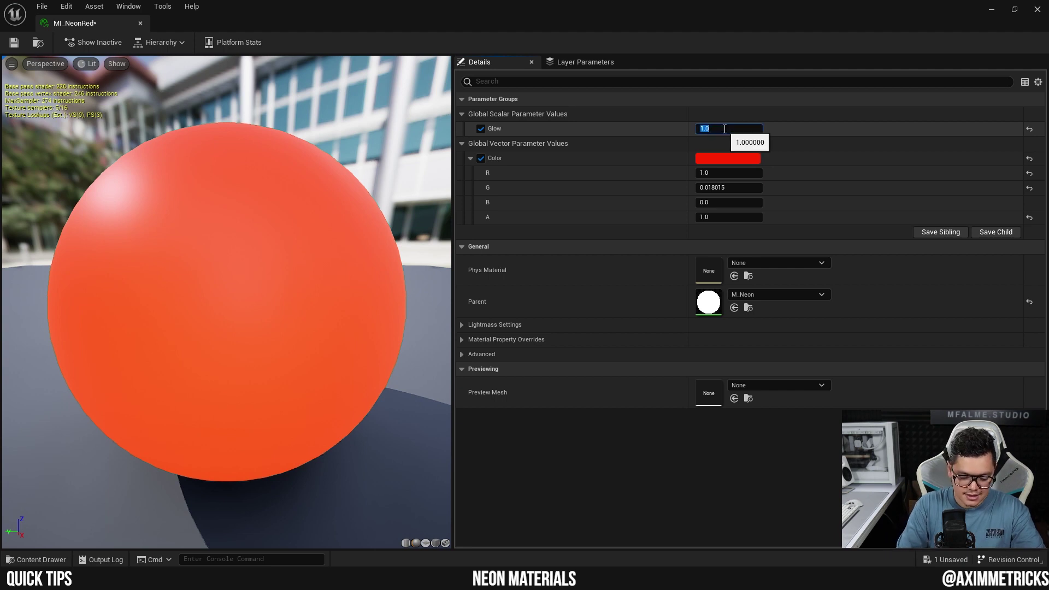
key(Return)
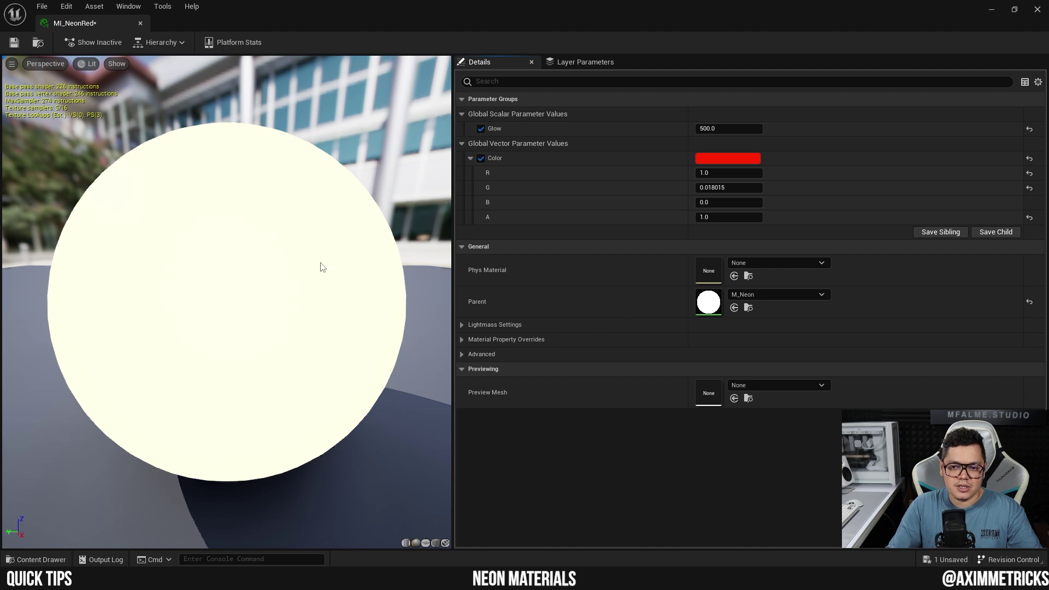
click(729, 127)
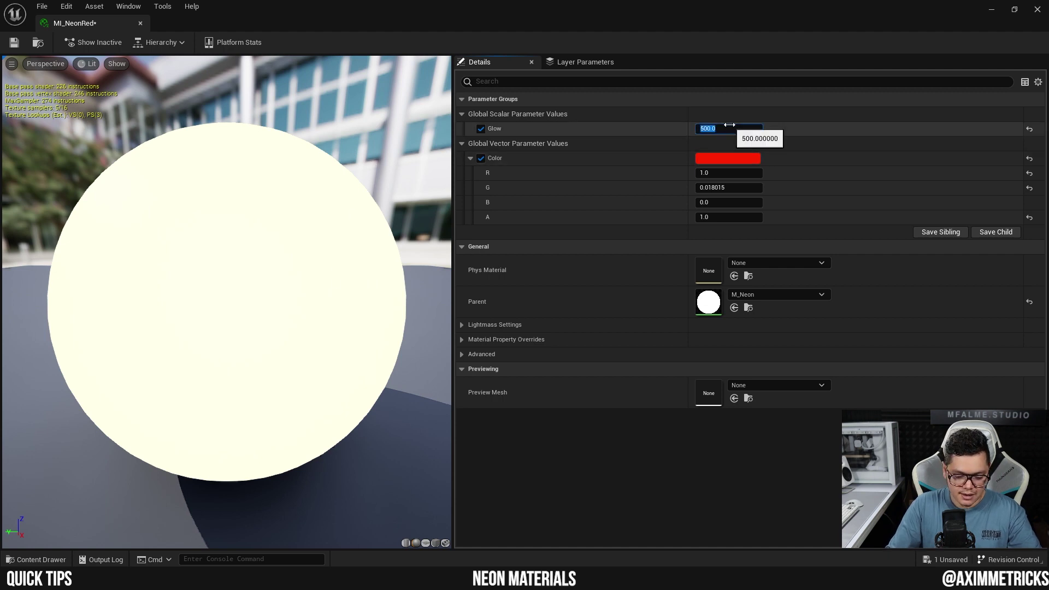
text(5)
key(Return)
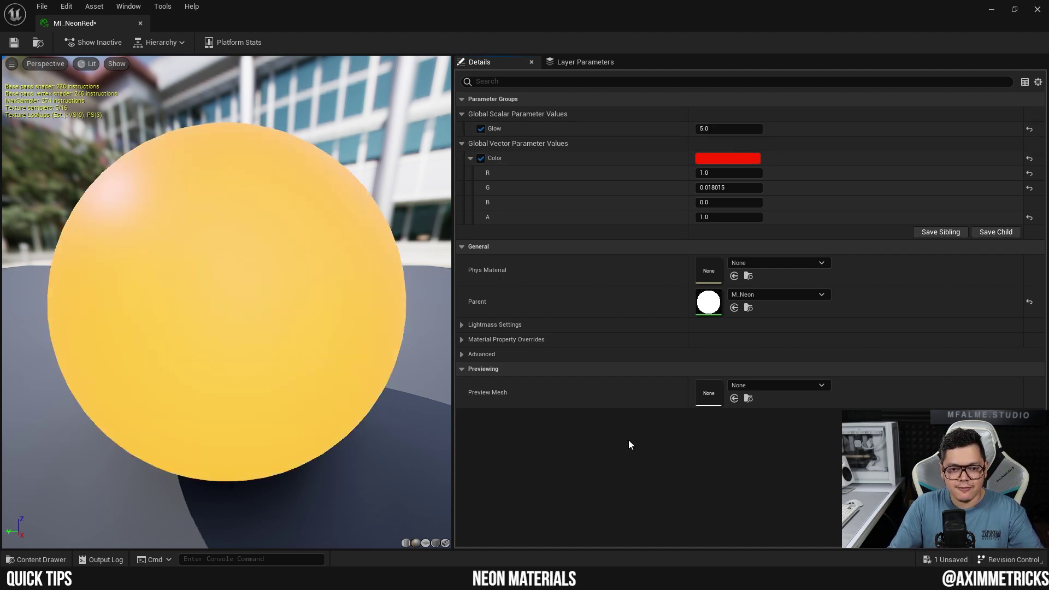
Set MI_NeonRed's Glow to 1, save the instance, and return to the level editor
click(726, 127)
text(1)
click(679, 370)
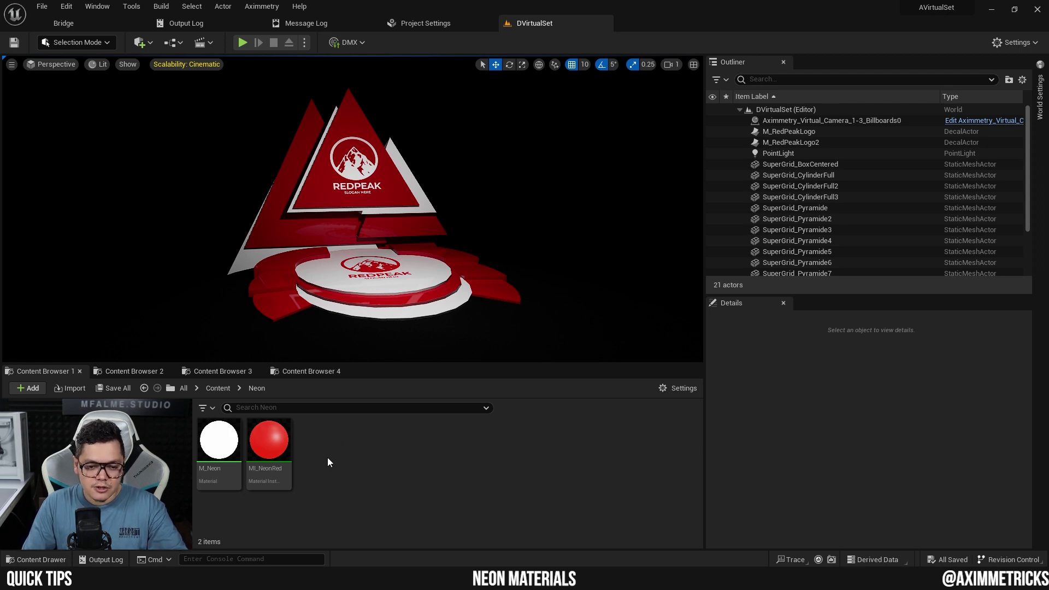
Duplicate the MI_NeonRed material instance and name the copy MI_NeonBlue
right_click(266, 434)
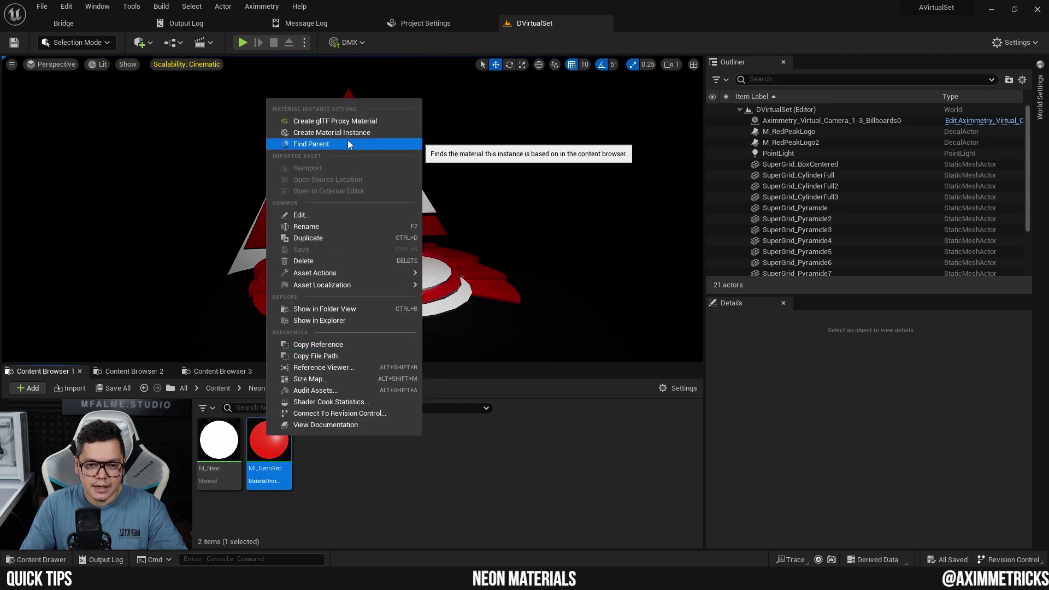
click(322, 239)
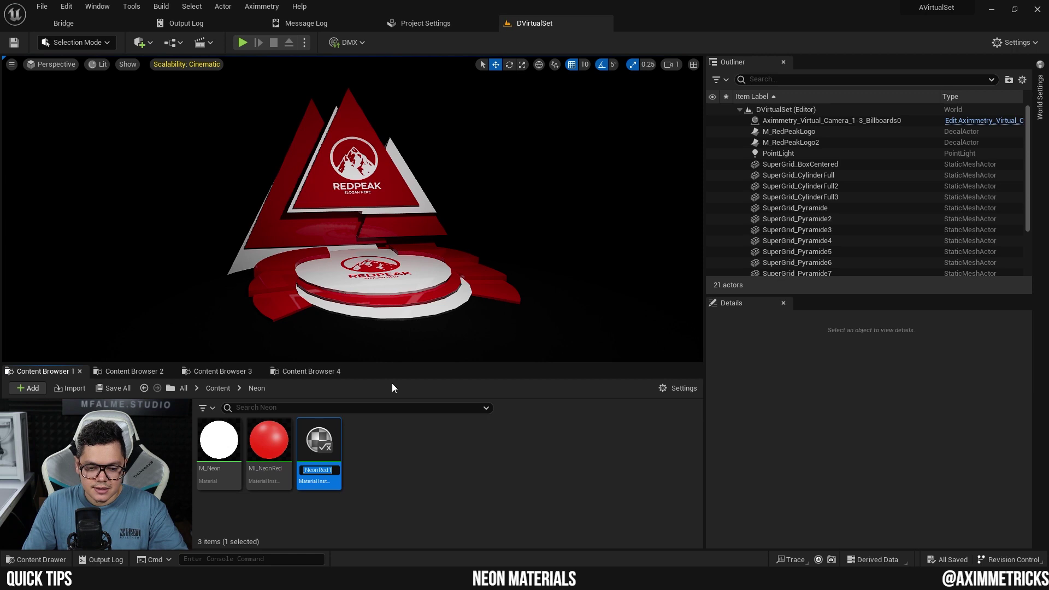
text(MI_Neon)
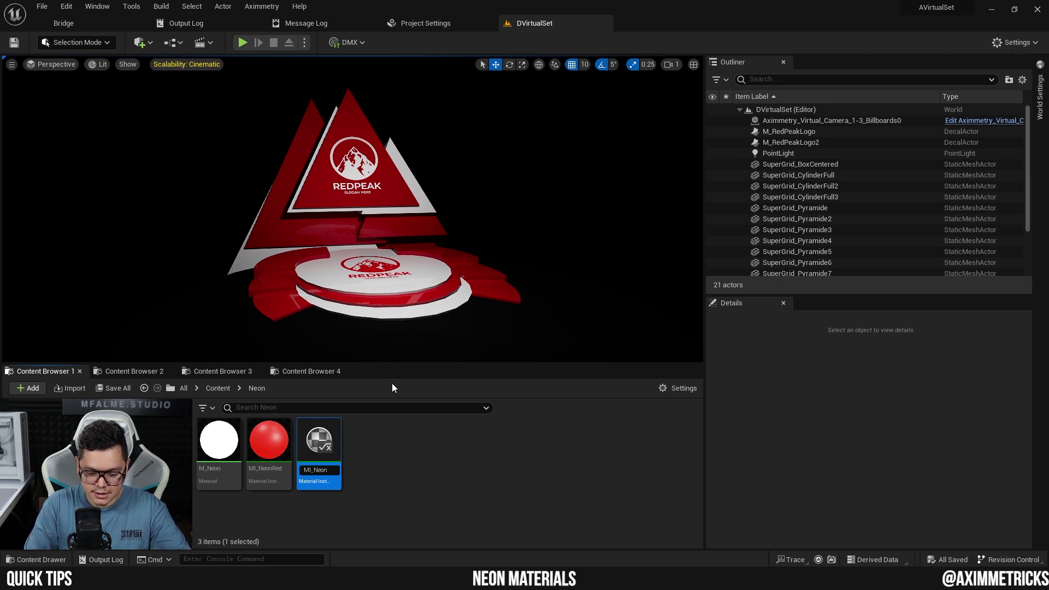
text(RBlue)
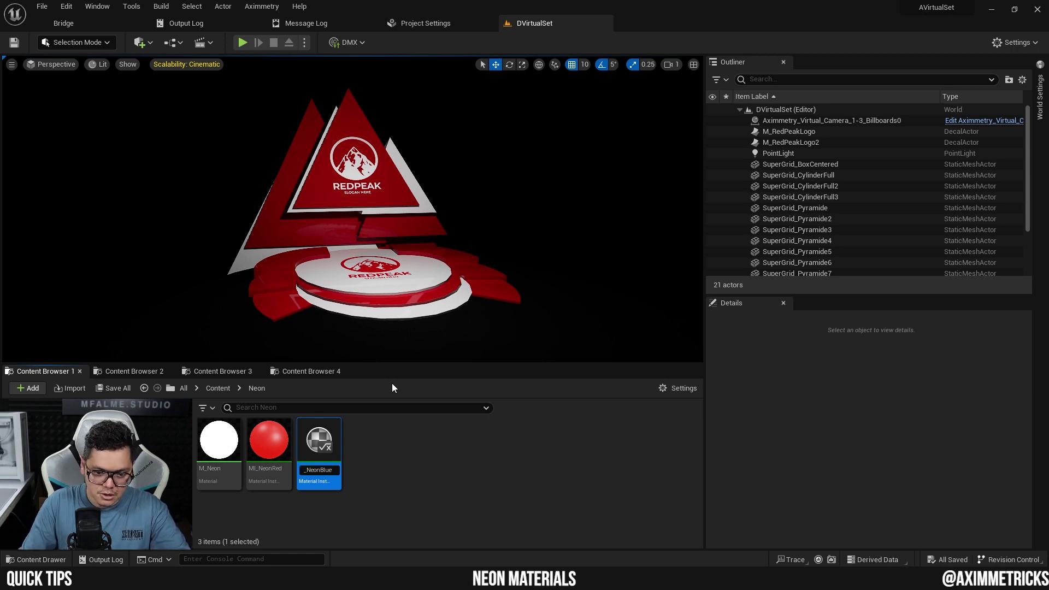
key(Return)
Duplicate the MI_NeonBlue material instance and name the copy MI_NeonGreen
right_click(275, 432)
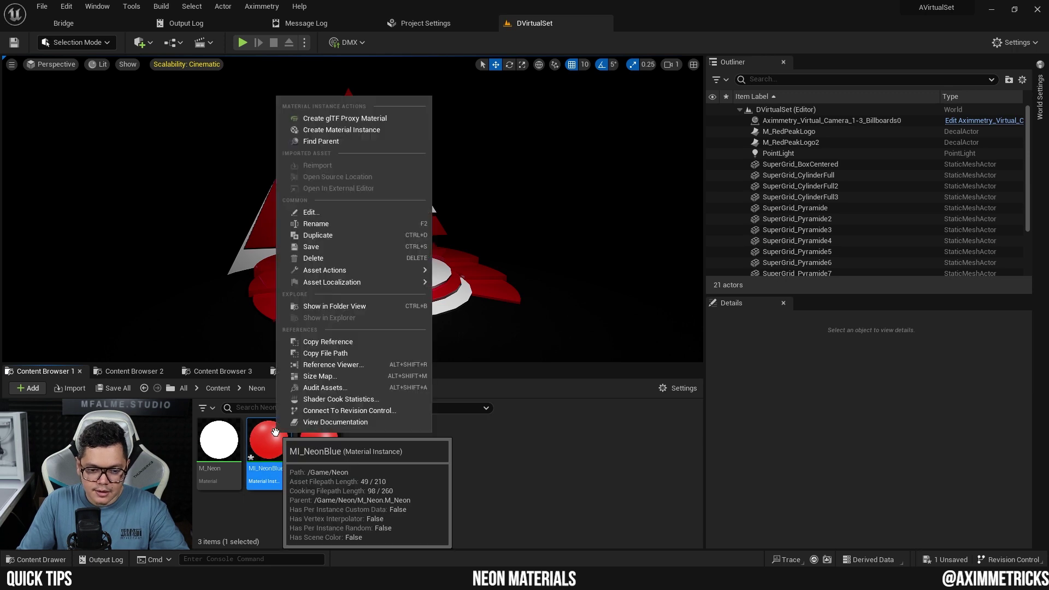
click(335, 235)
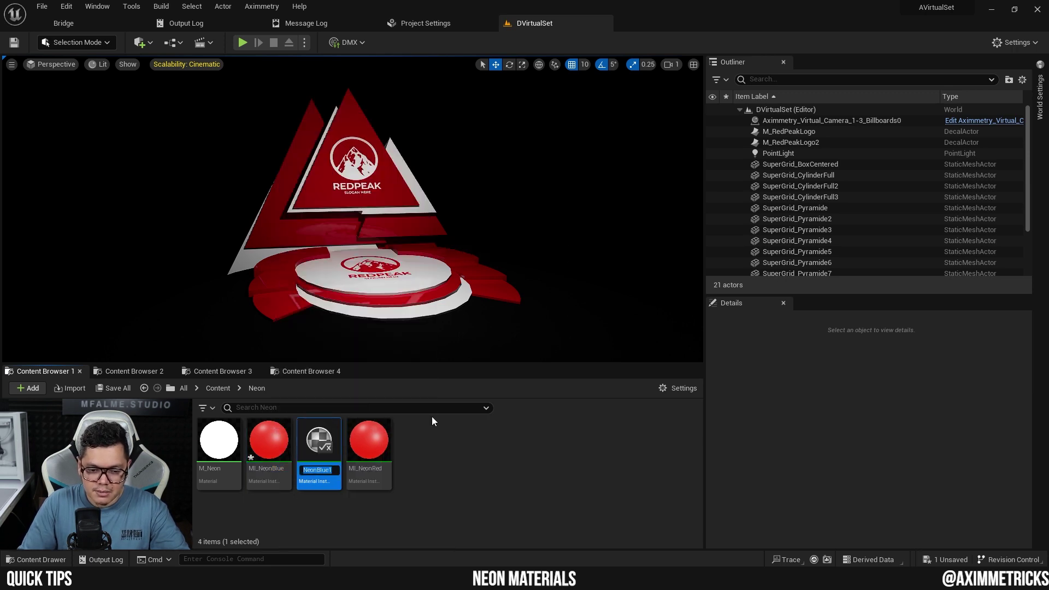
text(MI_NeonB)
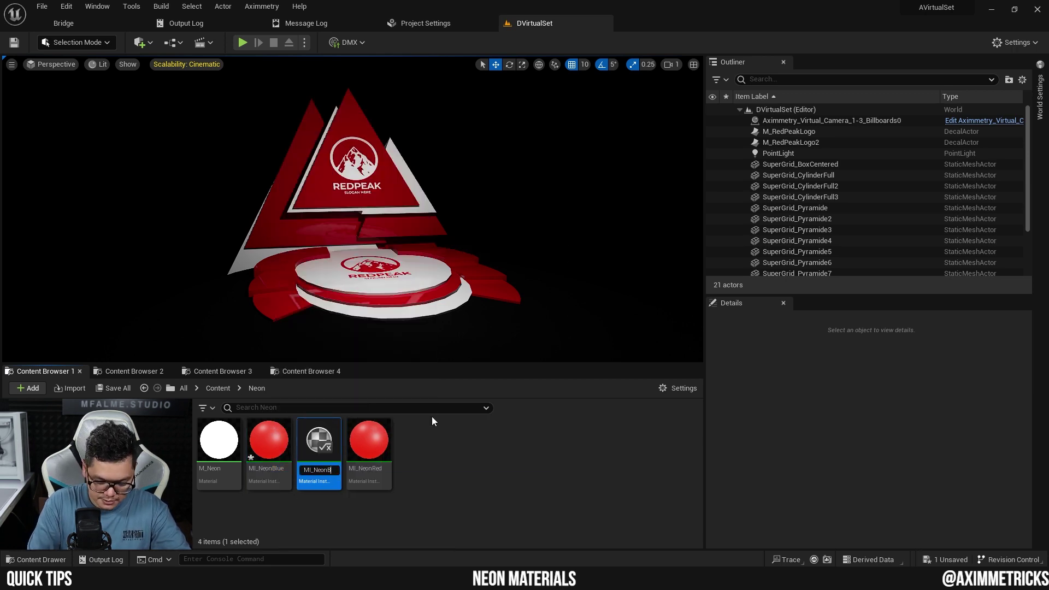
key(BackSpace)
text(Green)
key(Return)
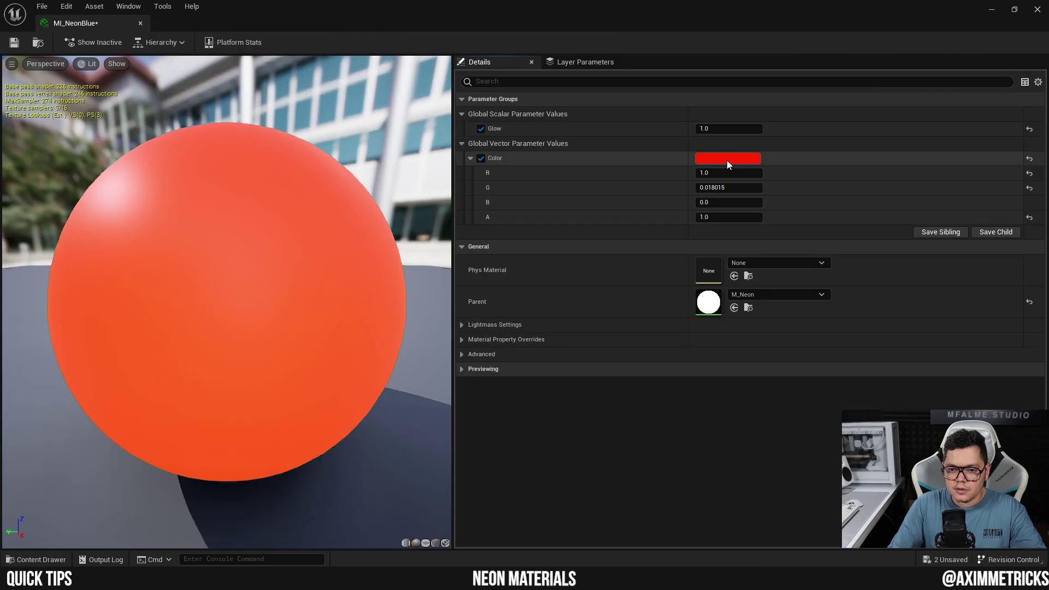
Set MI_NeonBlue's Color parameter to blue with R 0.0, G 0.036311 and B 1.0, and save the instance
click(726, 159)
click(773, 209)
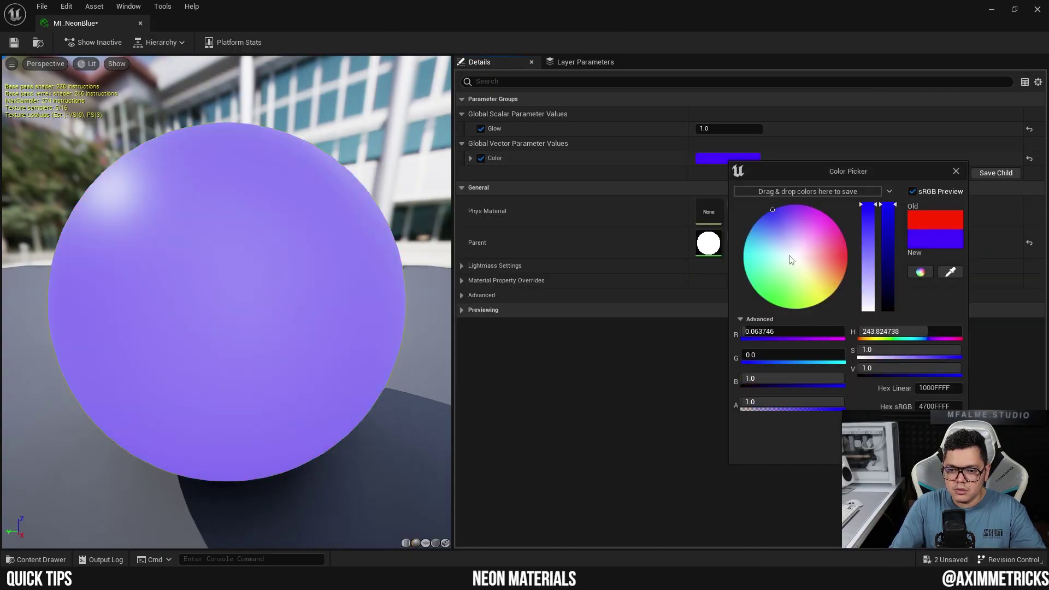
click(766, 211)
drag(766, 211, 768, 213)
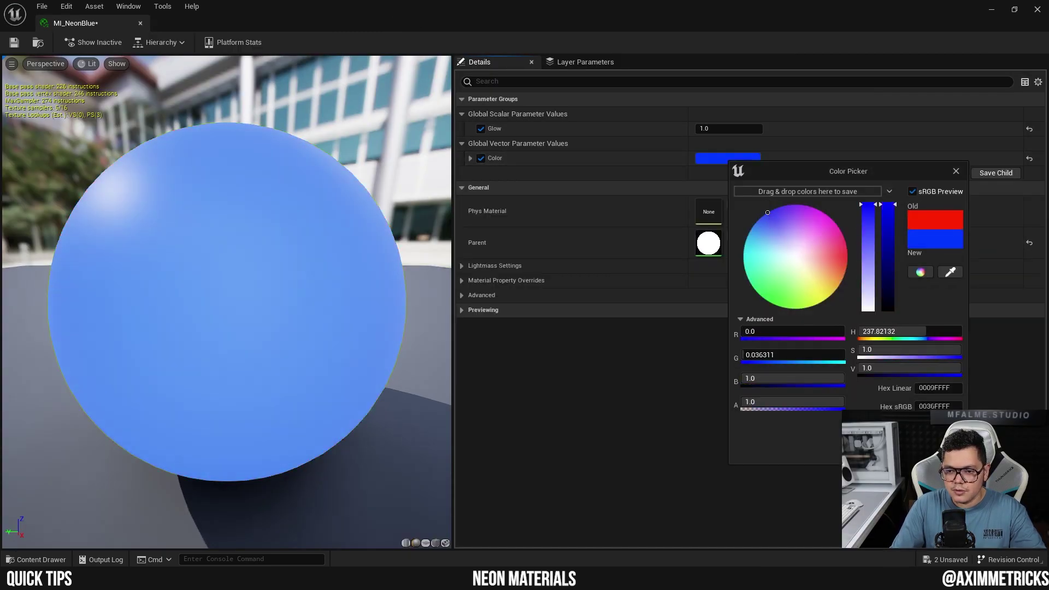
key(Return)
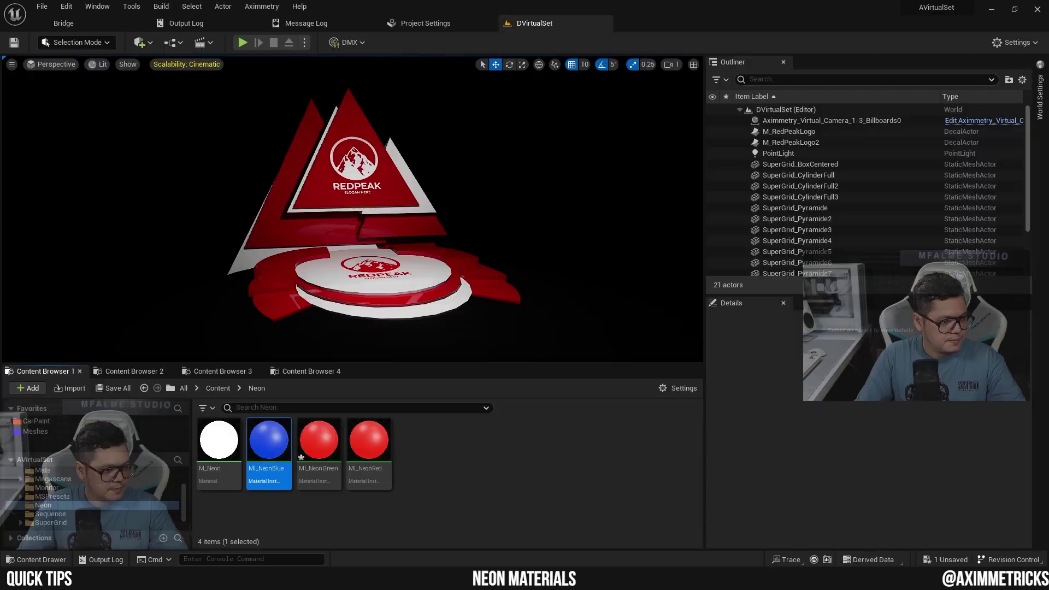
Open MI_NeonGreen, set its Color parameter to green, save it, and return to the level editor
double_click(326, 438)
click(719, 159)
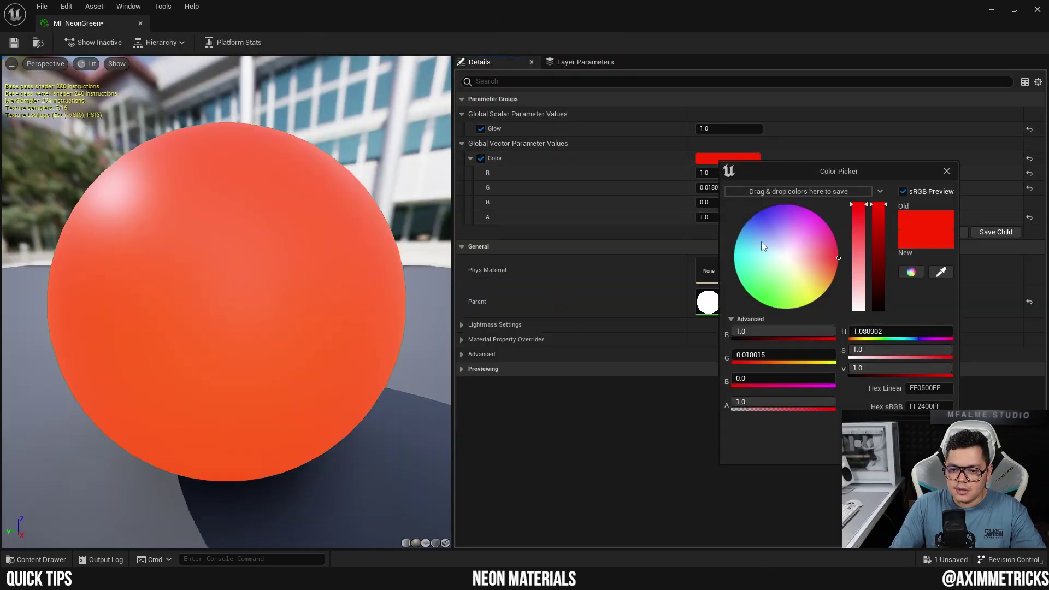
click(759, 291)
drag(756, 298, 746, 306)
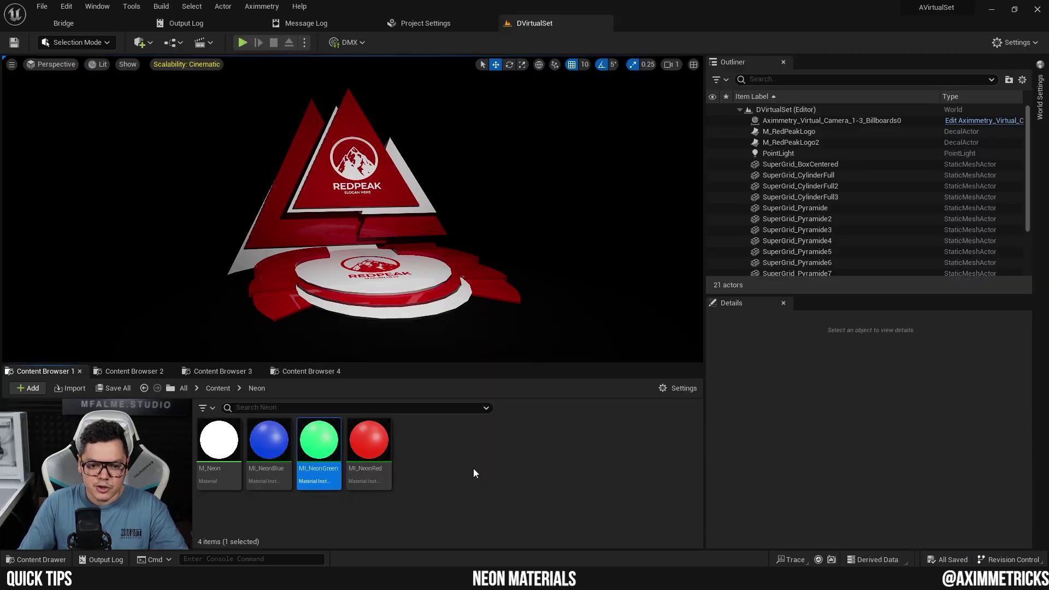
click(476, 467)
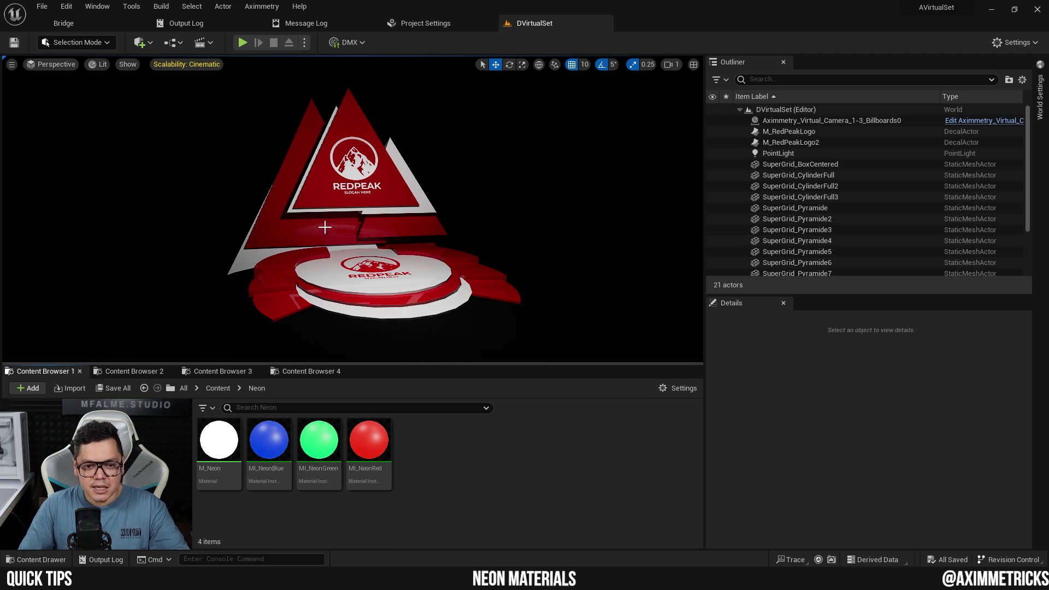
Select the white cylinder on top of the podium, SuperGrid_CylinderFull, and duplicate it upward to a Z location of 50
right_drag(324, 227, 357, 254)
key(w)
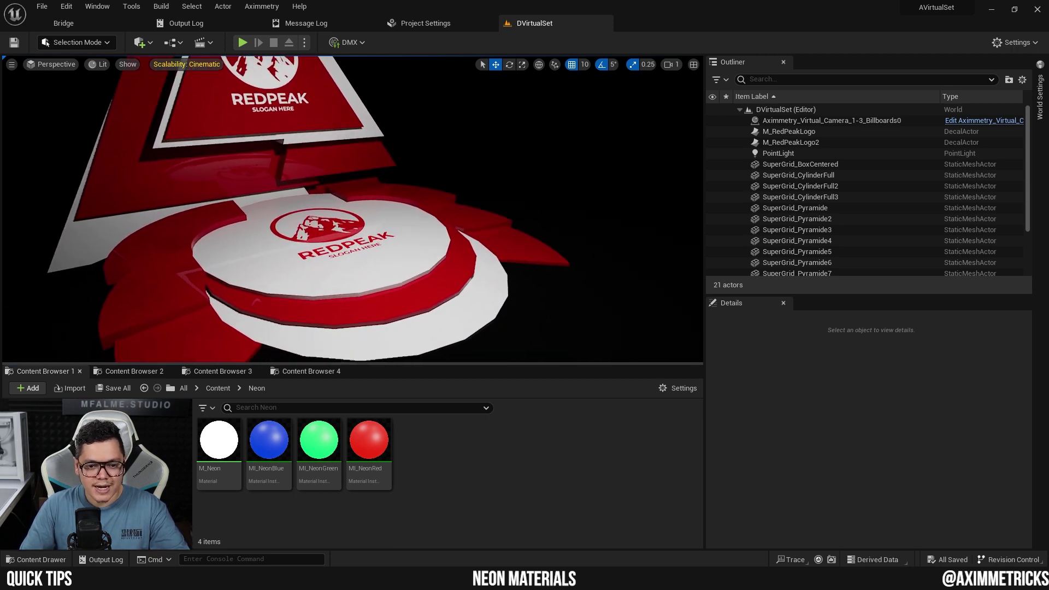
drag(314, 185, 312, 176)
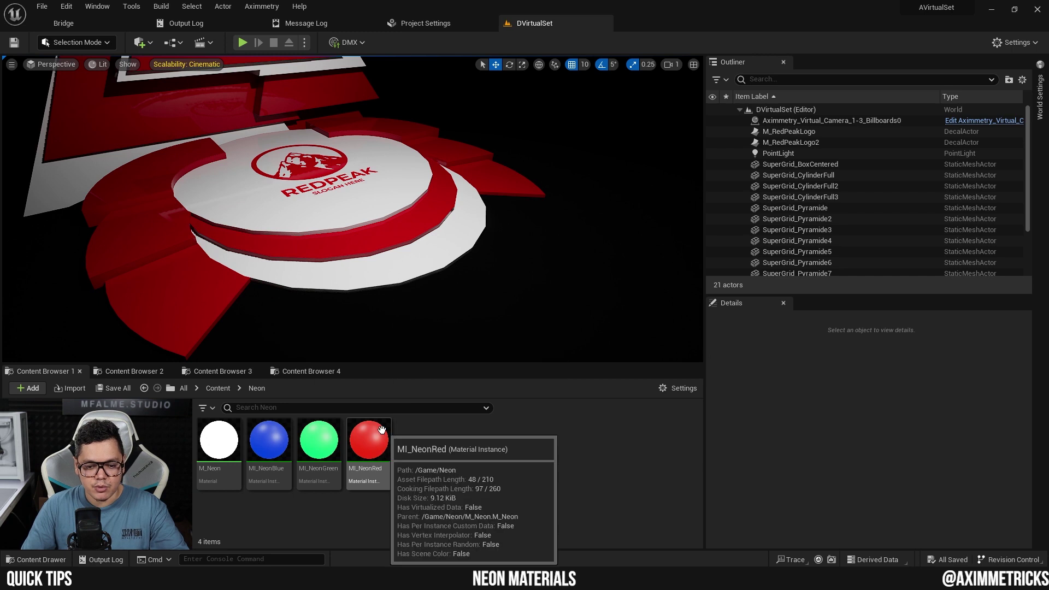
right_drag(377, 262, 381, 263)
key(w)
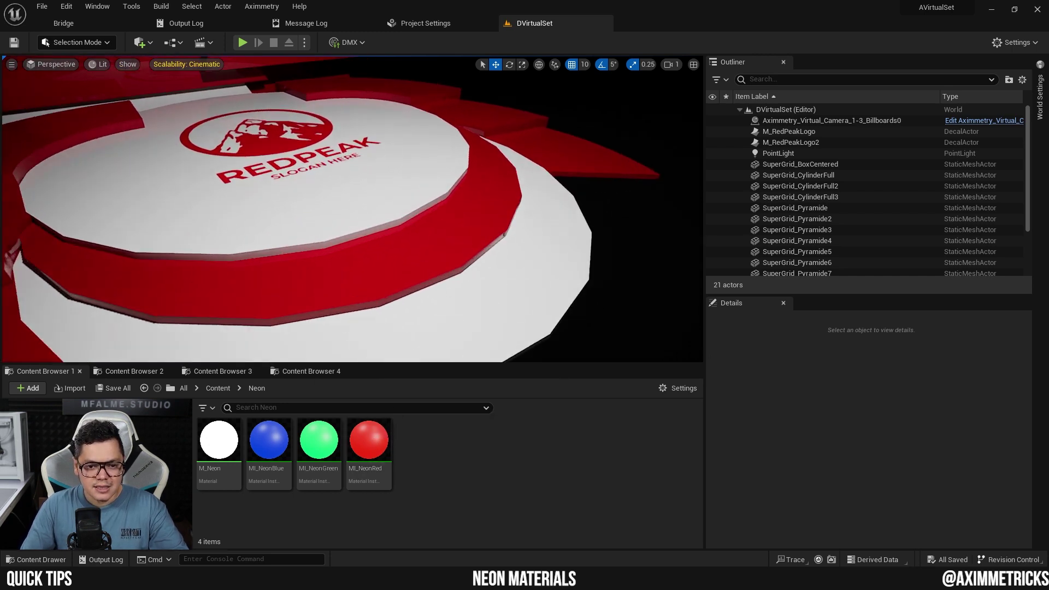
right_drag(349, 295, 333, 295)
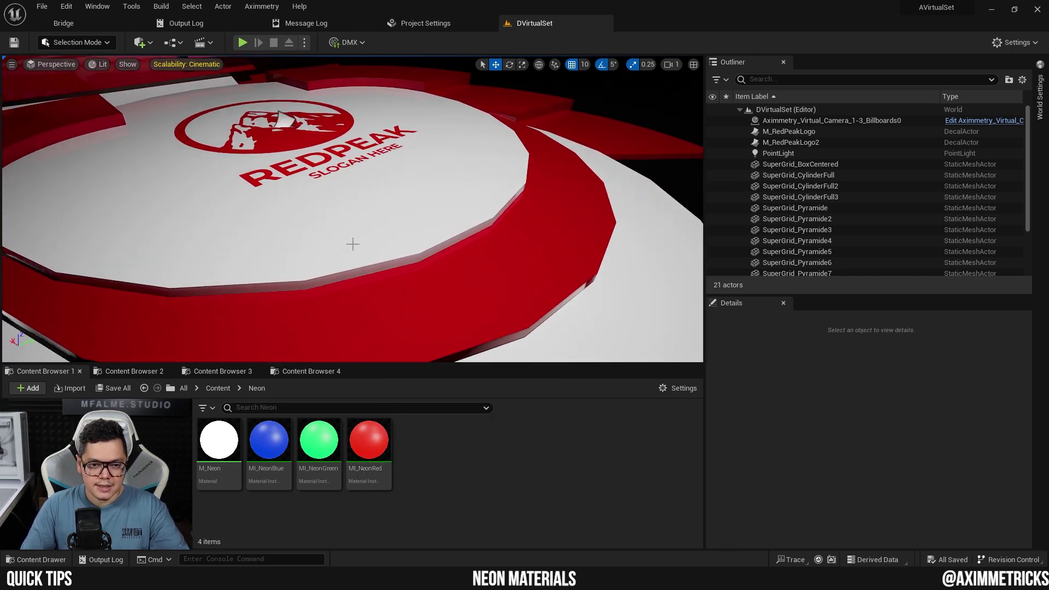
click(360, 238)
key(f)
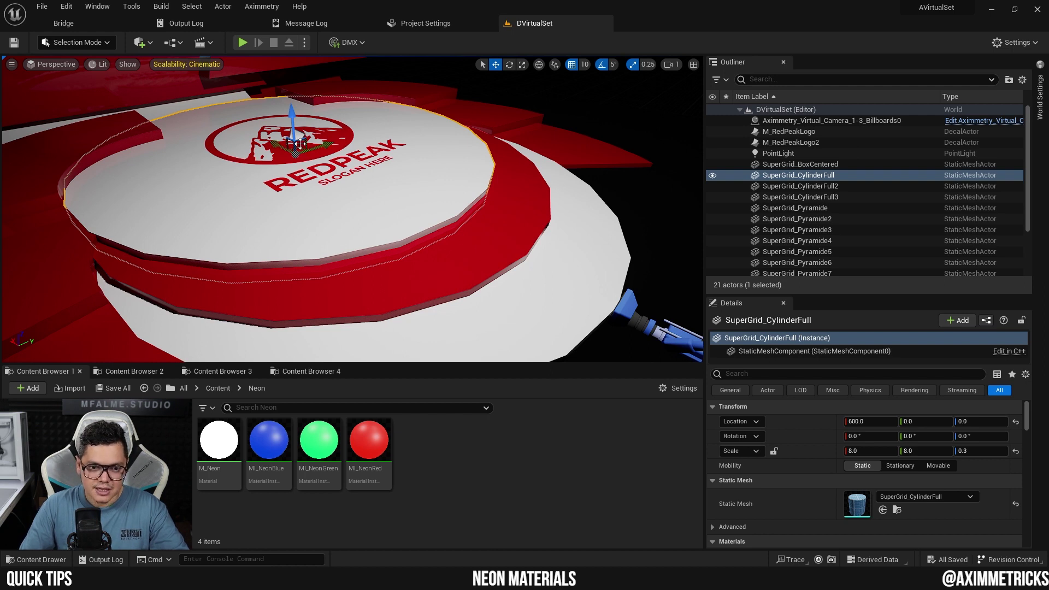
alt+drag(293, 124, 300, 100)
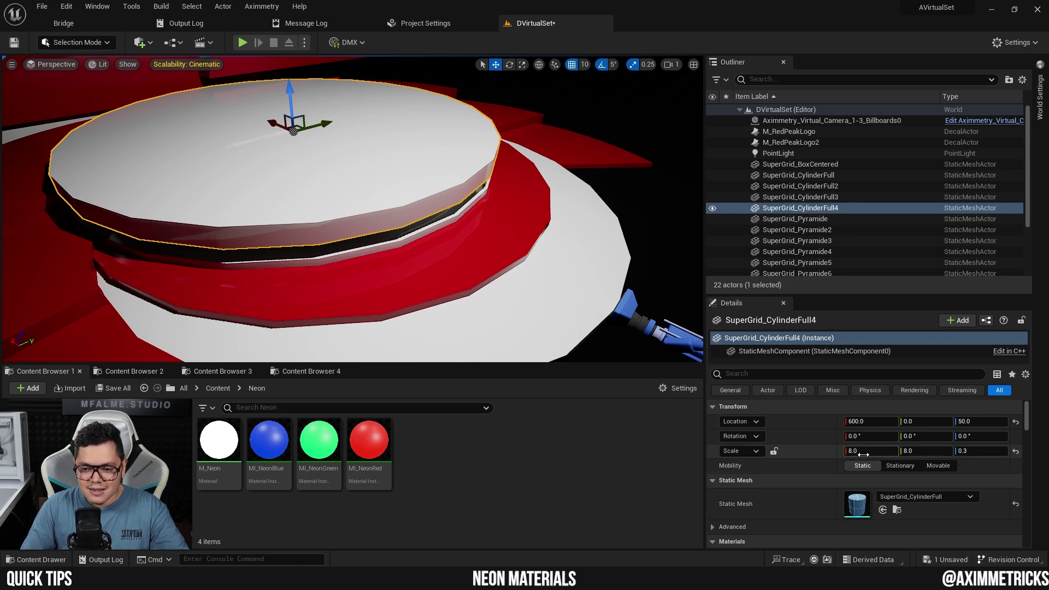
Set the duplicated cylinder's scale to X 8.1, Y 8.1 and Z 0.1
click(974, 452)
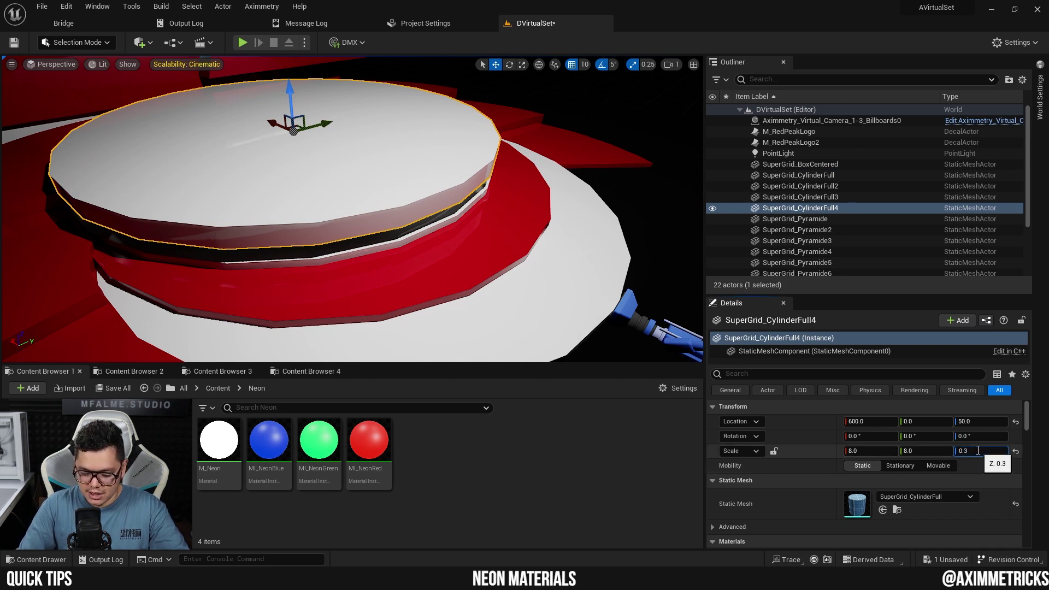
click(873, 451)
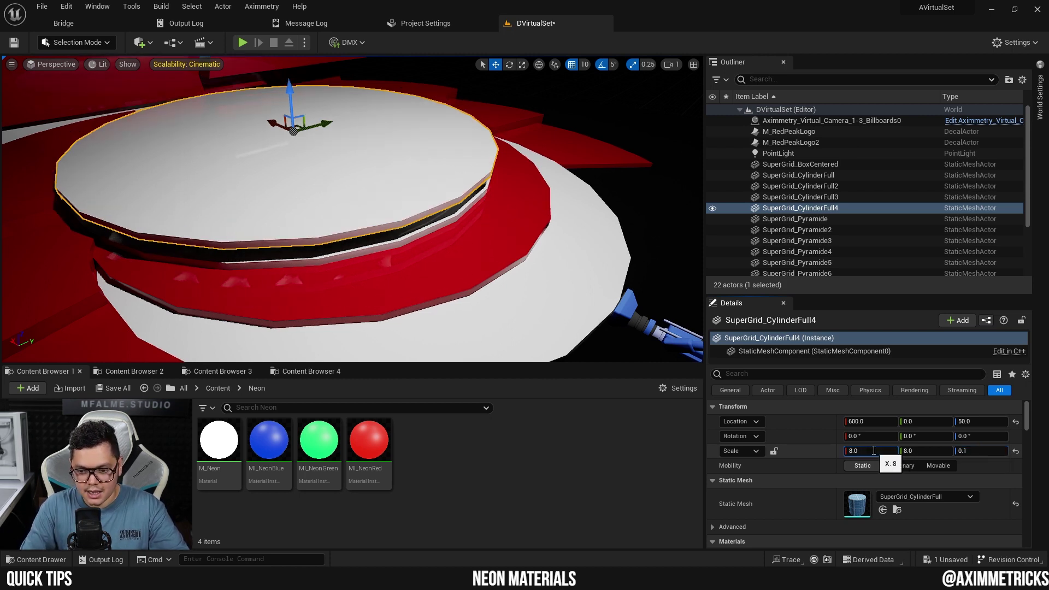
text(8.1)
click(920, 452)
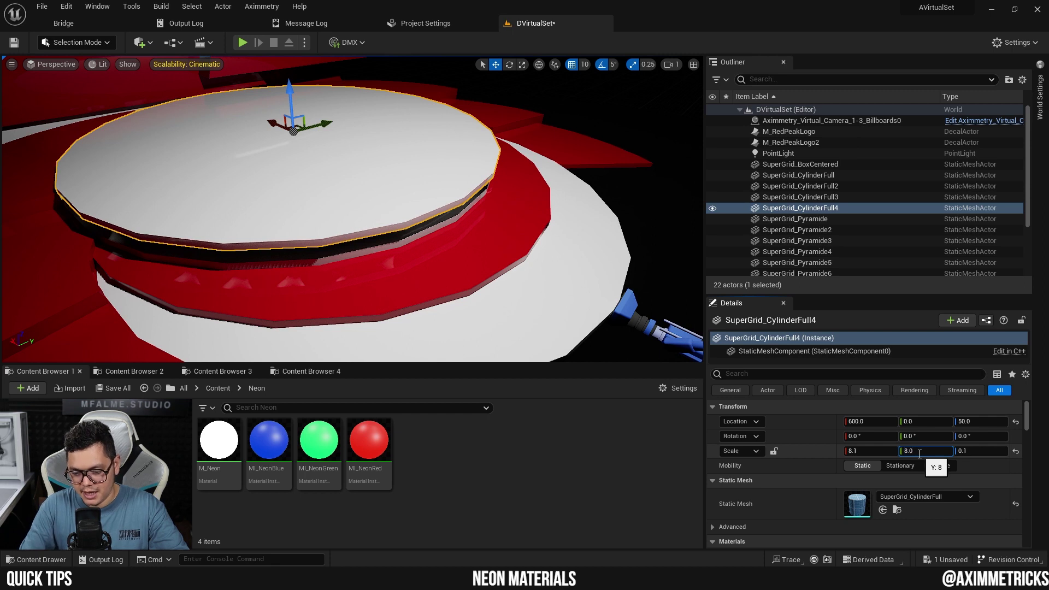
text(8.1)
key(Return)
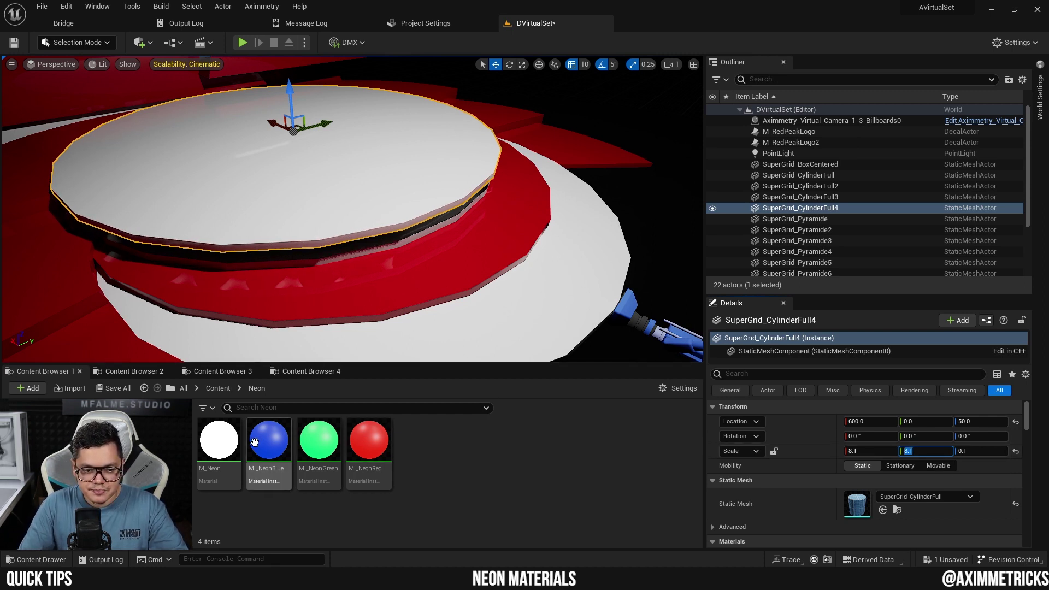
Apply M_Neon to the thin cylinder copy and lower it to a Z location of 14, using a position snap of 1
drag(218, 442, 307, 189)
drag(292, 96, 297, 109)
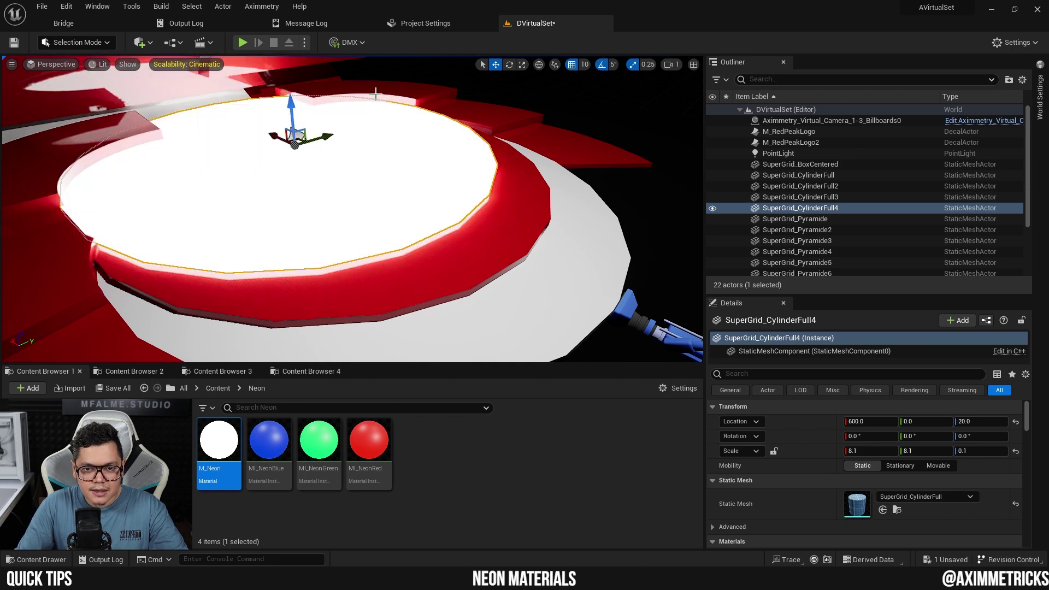
click(584, 65)
click(590, 104)
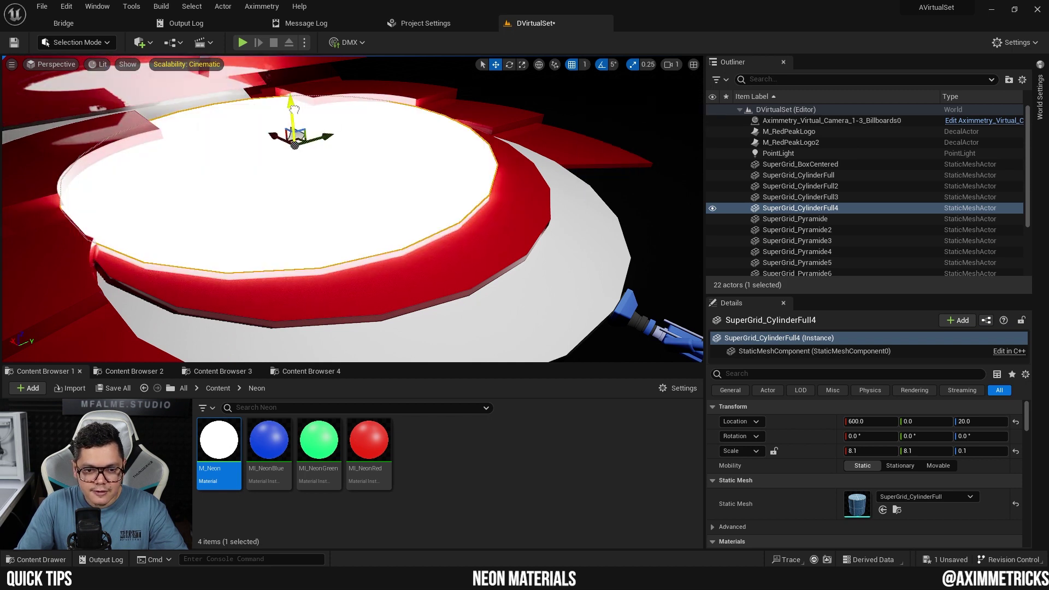
drag(294, 109, 300, 111)
right_drag(381, 156, 383, 117)
mouse_move(399, 227)
right_down()
mouse_move(365, 242)
mouse_move(404, 234)
mouse_move(393, 243)
right_up()
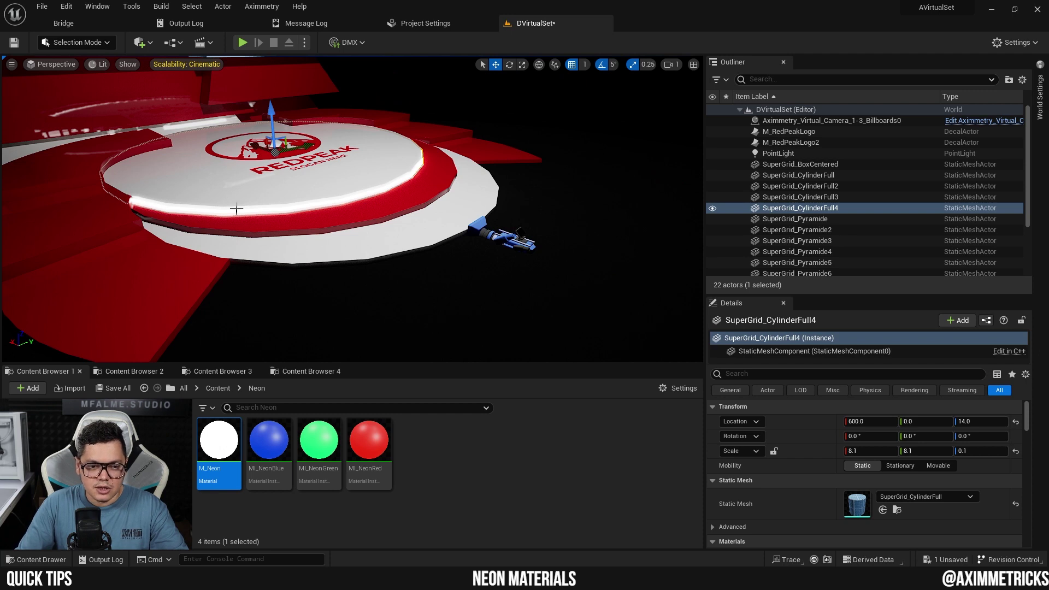
Set the X and Y scale of the white neon trim cylinder to 8.05
click(869, 453)
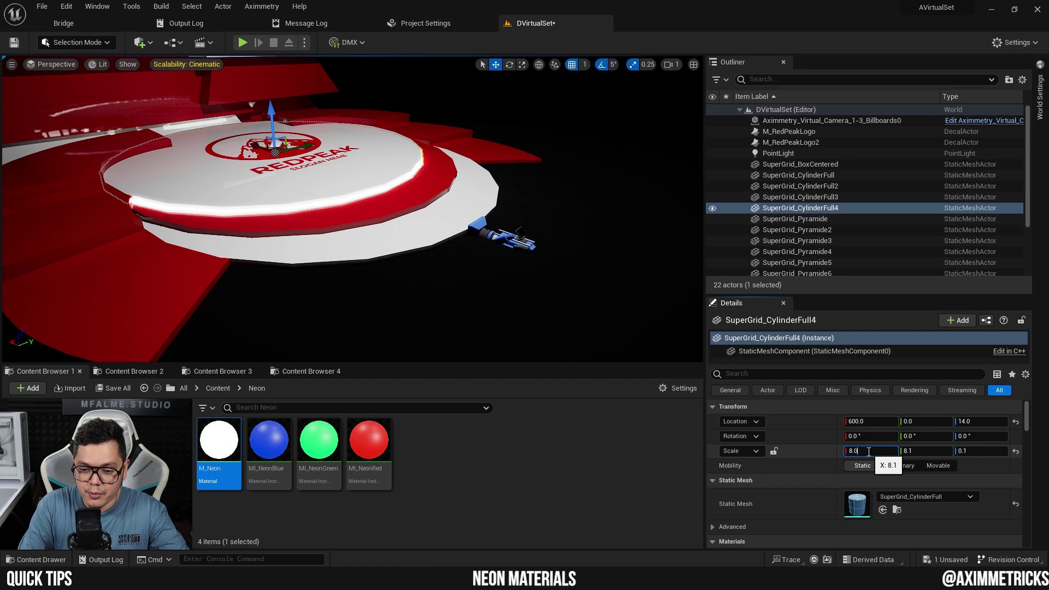
click(927, 451)
text(8.05)
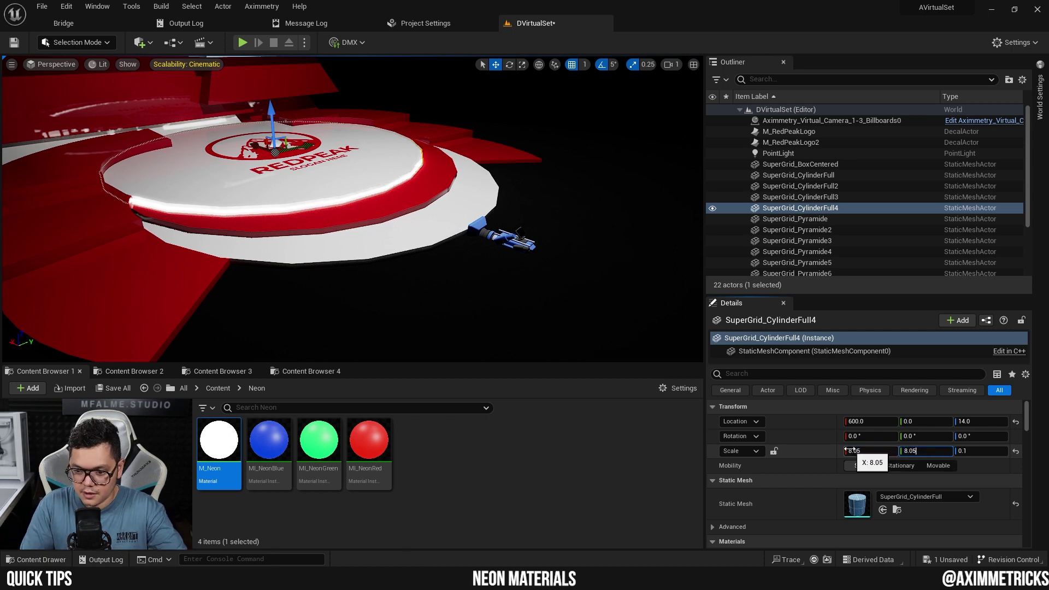
key(Return)
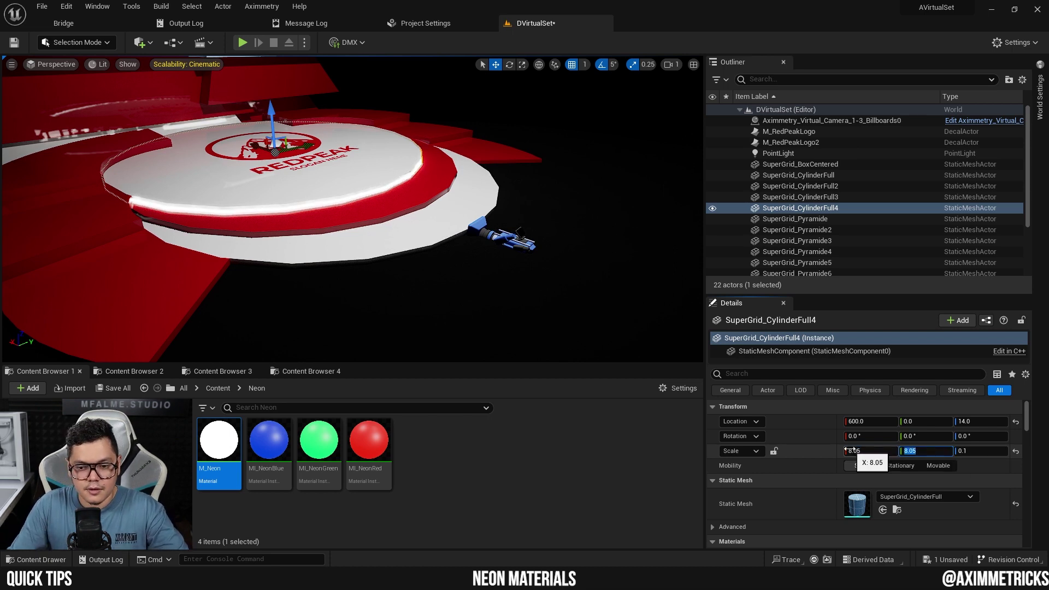
click(799, 449)
Duplicate the podium's red middle cylinder and set the copy's scale to 0.1 in Z and 9.05 in X
right_drag(473, 298, 508, 300)
key(w)
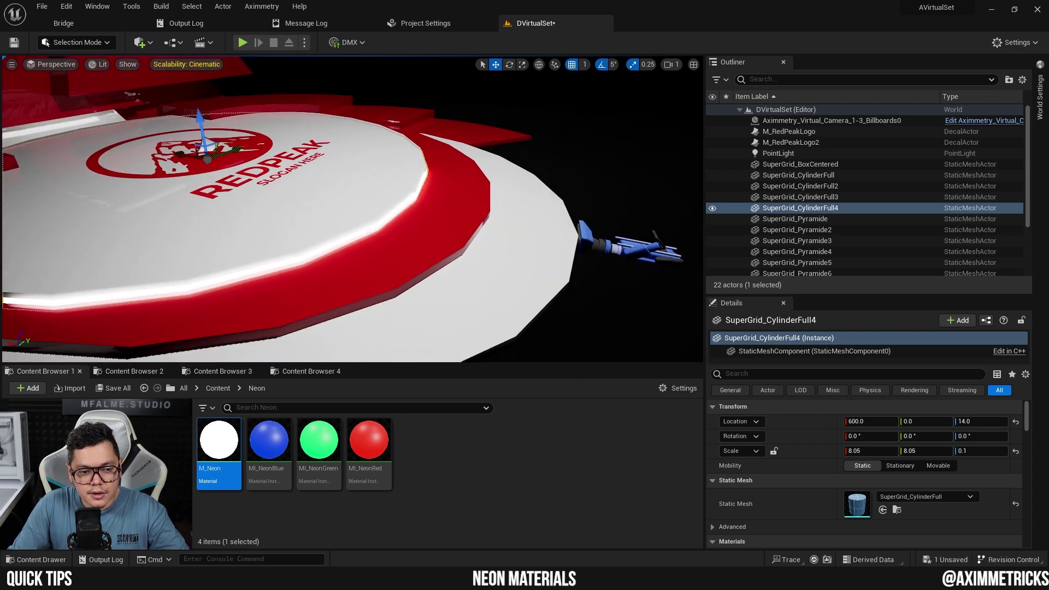
key(s)
mouse_move(315, 246)
right_down()
mouse_move(256, 249)
mouse_move(319, 254)
mouse_move(315, 246)
right_up()
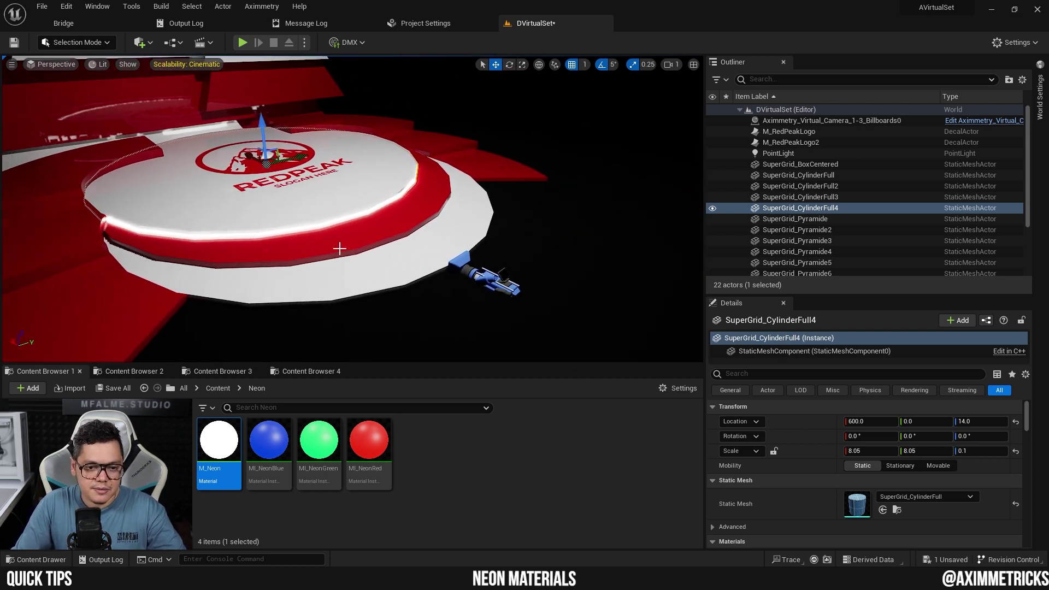
alt+drag(283, 139, 282, 131)
click(984, 451)
text(0.1)
click(876, 451)
text(9.05)
key(Tab)
Apply MI_NeonRed to the thin copy of the middle cylinder and lower it slightly along the red tier's edge
scroll(834, 502, down, 3)
click(368, 448)
click(883, 484)
right_drag(508, 284, 491, 262)
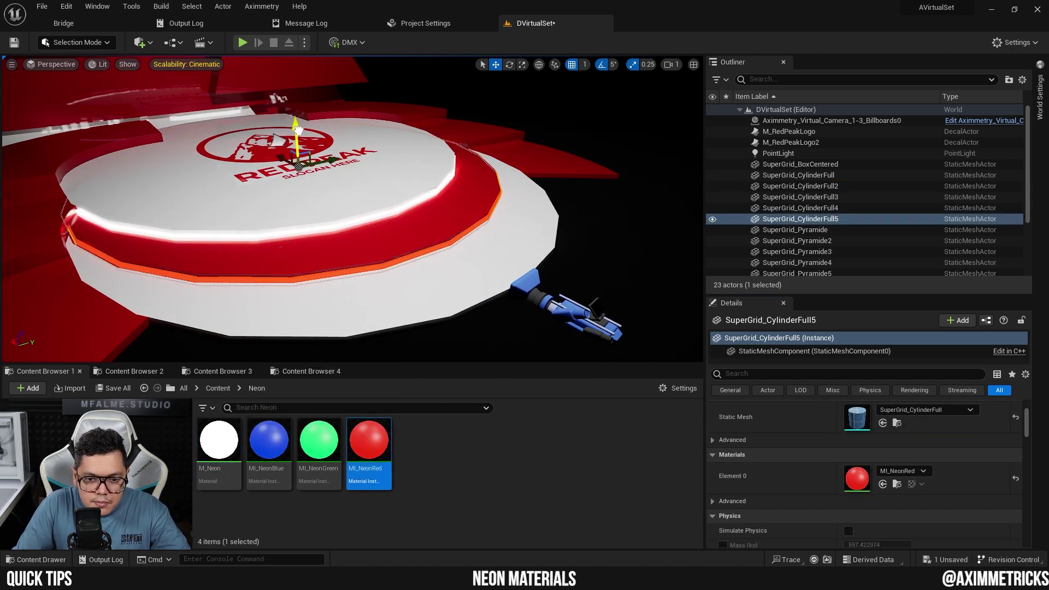
drag(296, 130, 297, 138)
right_drag(492, 262, 508, 284)
Duplicate the podium's bottom white cylinder and set the copy's X and Y scale slightly wider than the original
click(382, 265)
click(522, 297)
click(383, 268)
mouse_move(298, 137)
alt+mouse_down()
mouse_move(298, 118)
mouse_move(296, 143)
alt+mouse_up()
key(ctrl+z)
click(383, 263)
scroll(874, 470, up, 4)
click(874, 451)
text(8.05)
click(915, 453)
text(8.05)
Apply M_Neon to the copy of the bottom cylinder and inspect its edge without editor overlays
click(219, 448)
scroll(875, 491, down, 3)
click(883, 484)
key(g)
right_drag(447, 232, 426, 221)
scroll(447, 233, up, 2)
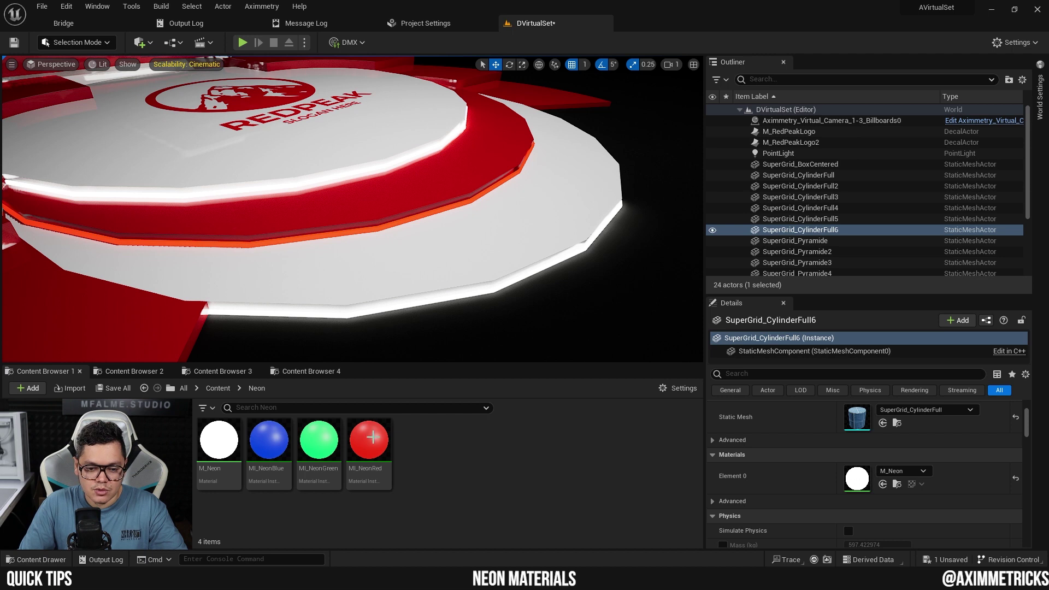
Open the MI_NeonRed material instance and set its Glow parameter to 10
double_click(373, 437)
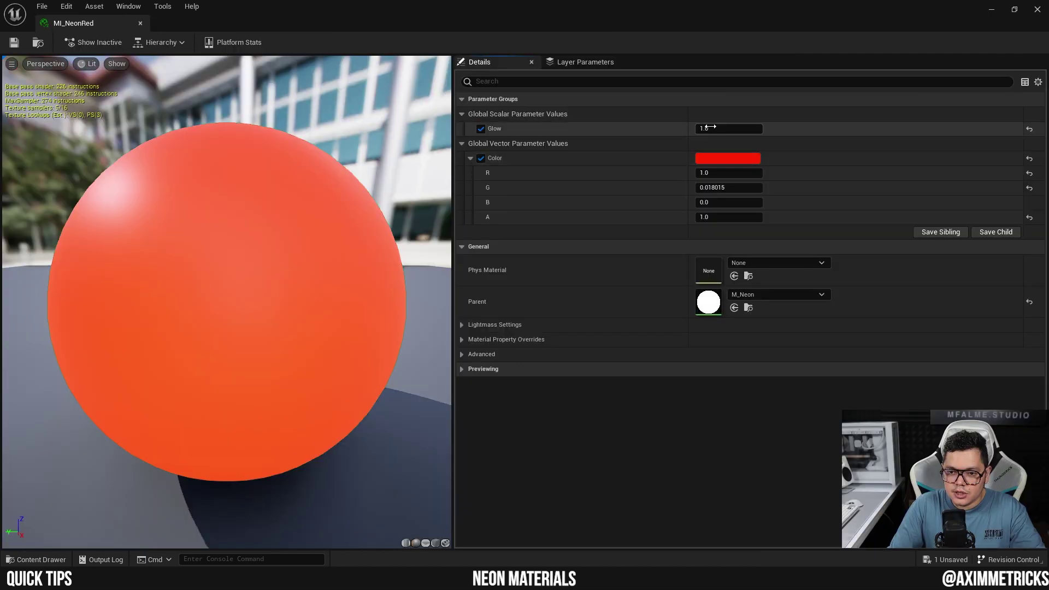
click(710, 127)
text(10)
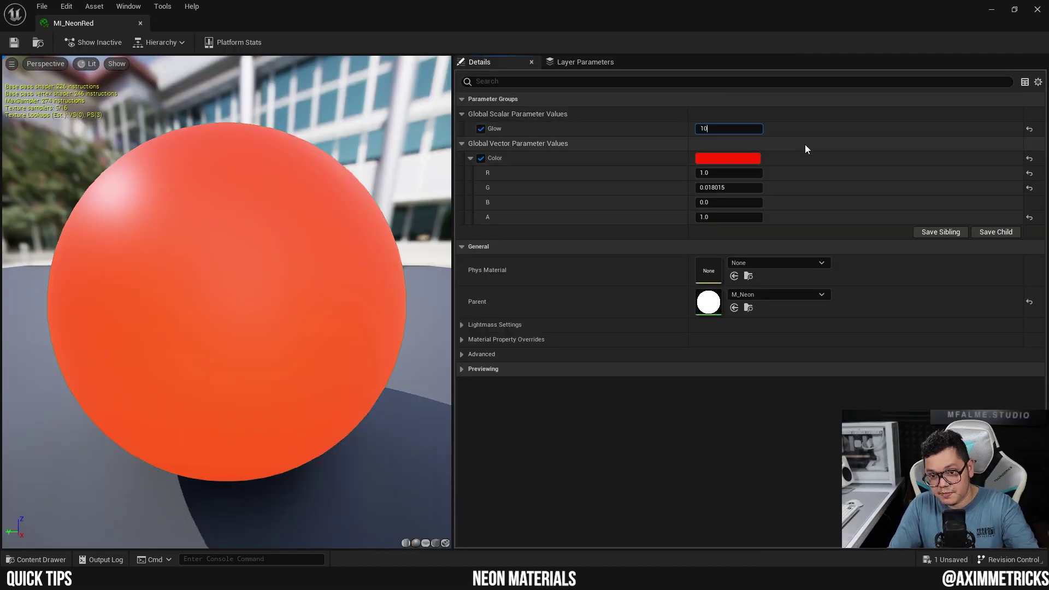
key(Return)
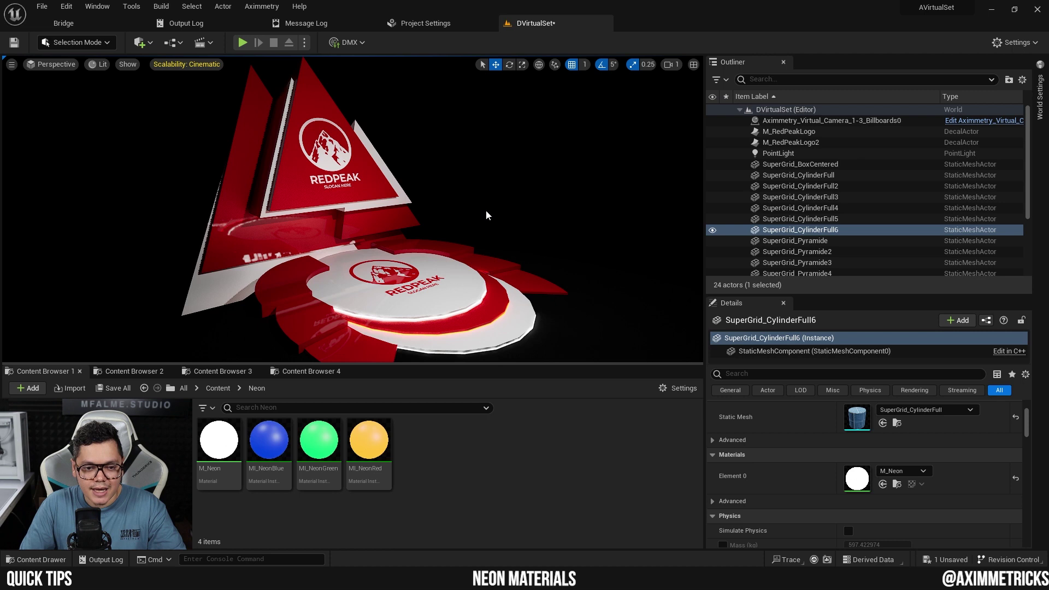
Duplicate the backdrop pyramids as thin edge trims and apply MI_NeonRed to the copies of the red ones
right_drag(486, 215, 475, 207)
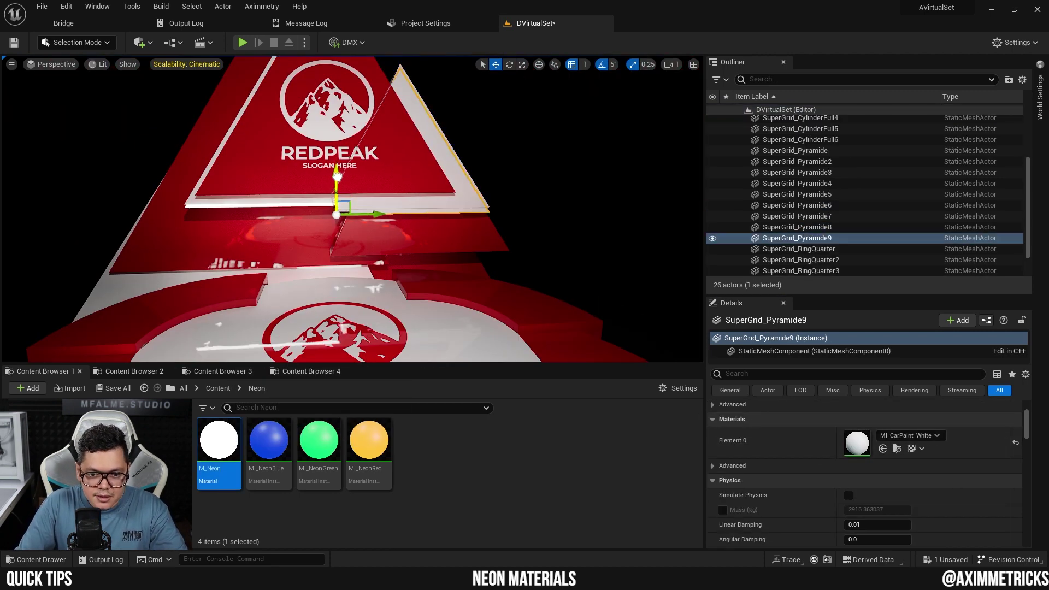
click(376, 442)
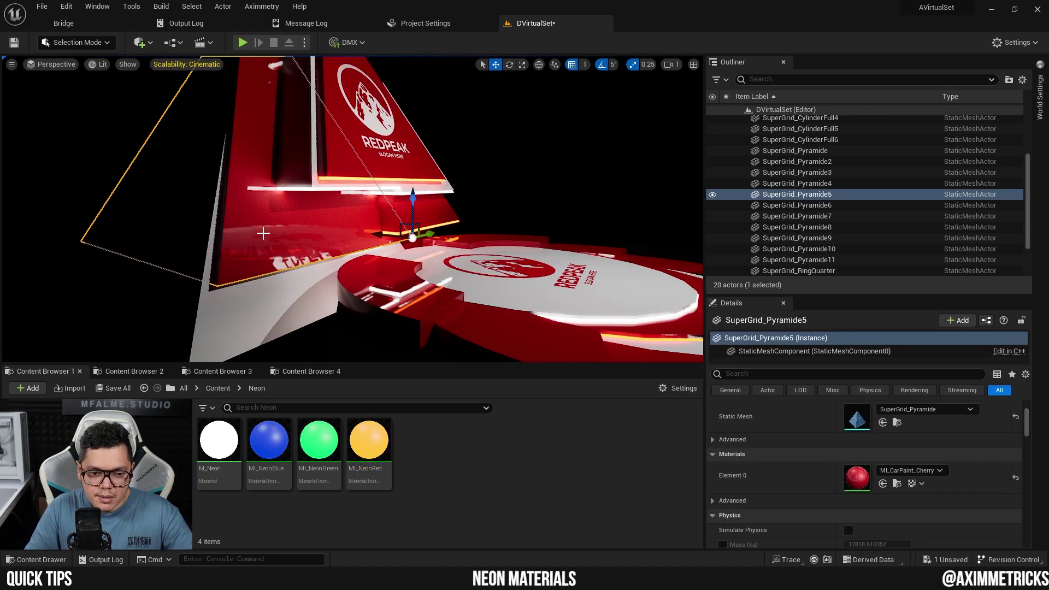
key(ctrl+z)
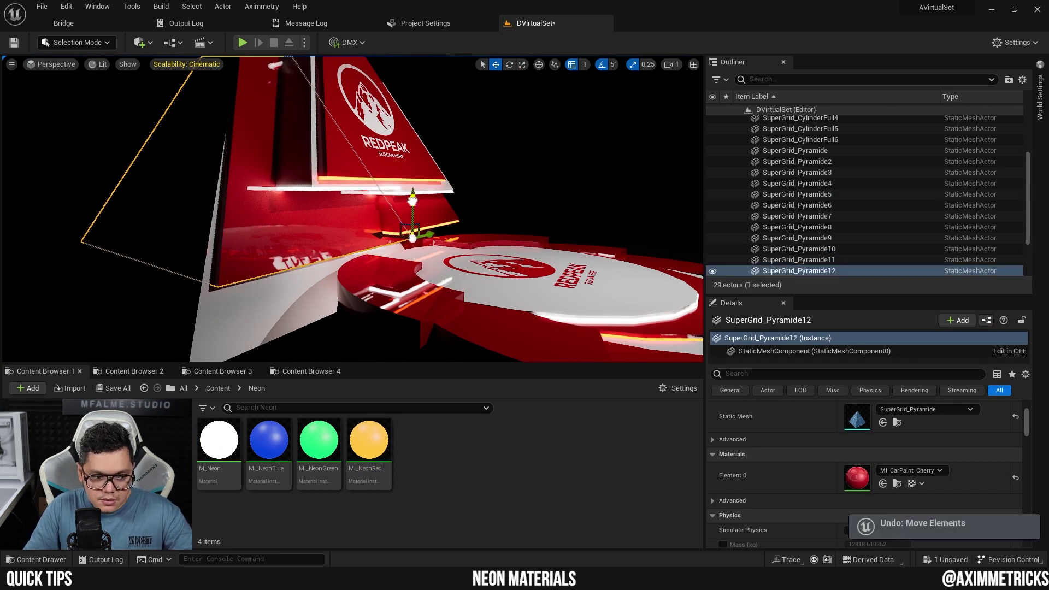
drag(369, 439, 857, 477)
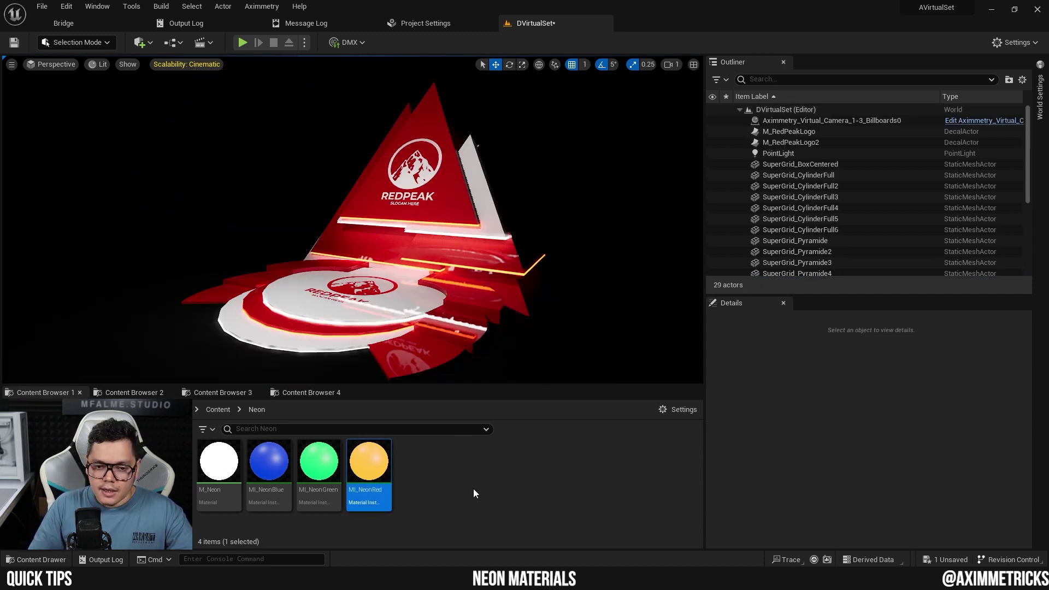
Add a Post Process Volume to the level and enable its Infinite Extent (Unbound) setting
click(151, 42)
text(po)
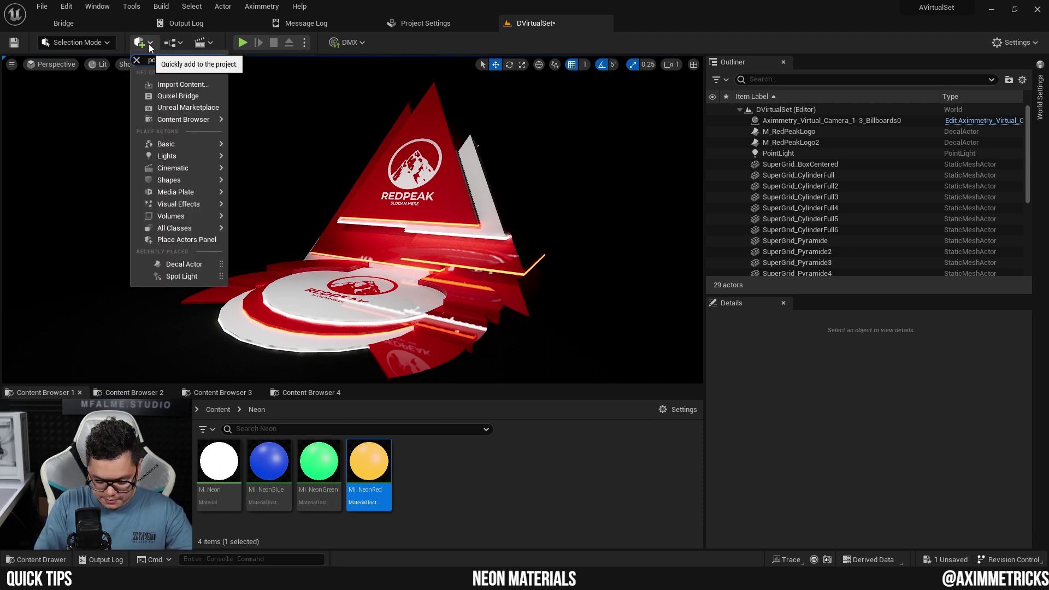
text(st)
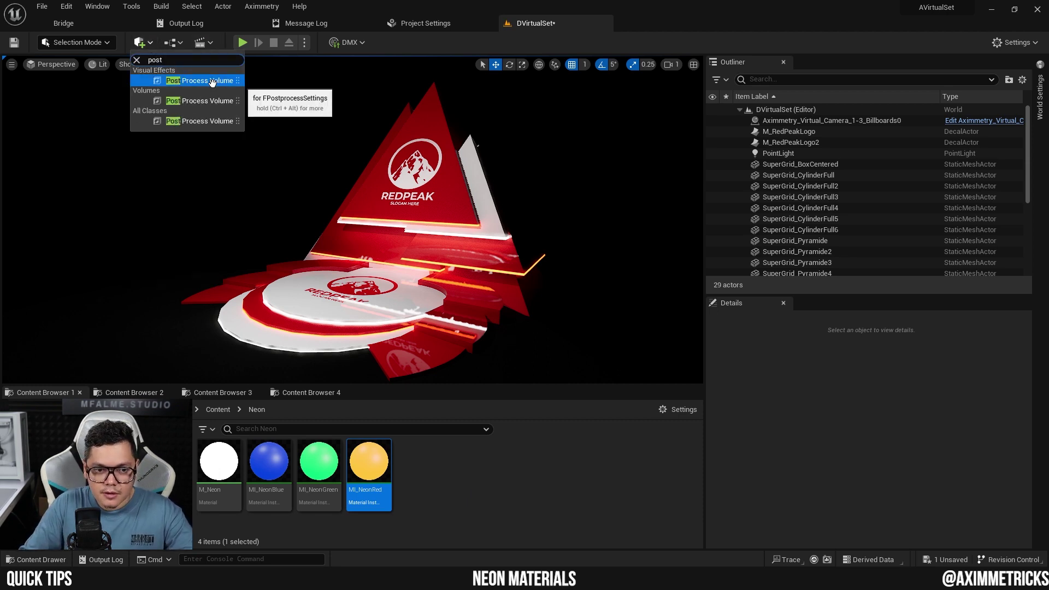
click(212, 82)
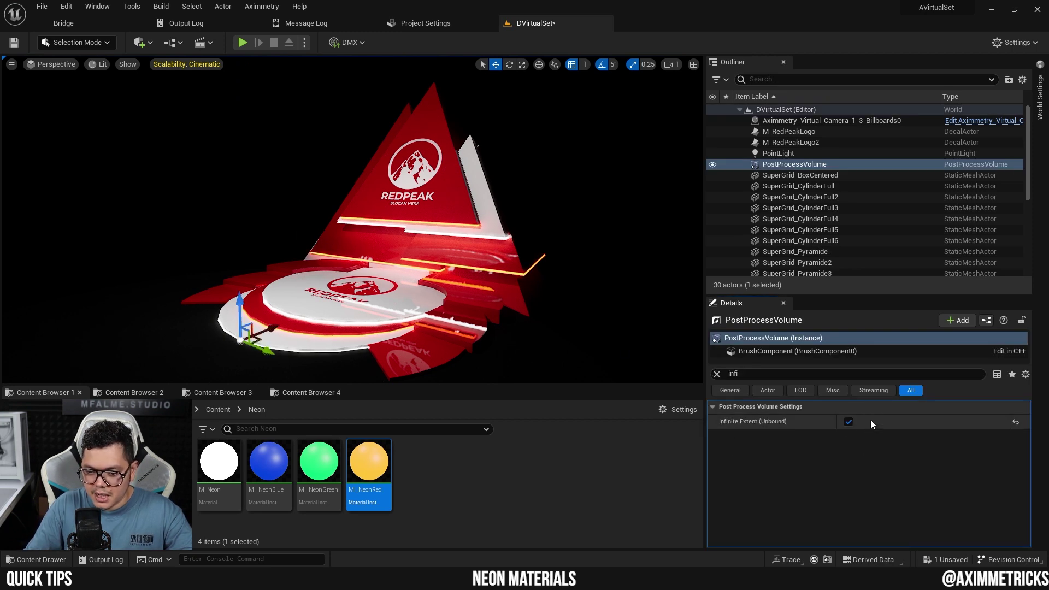
click(717, 373)
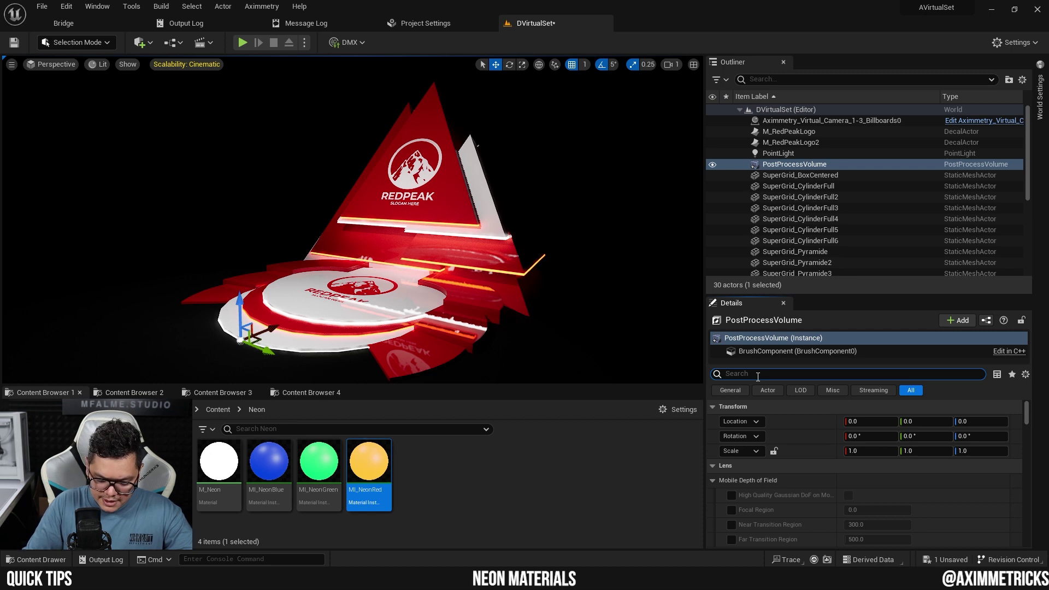
Enable the Post Process Volume's bloom Method and Intensity overrides and raise Intensity to 1.763
text(bloom)
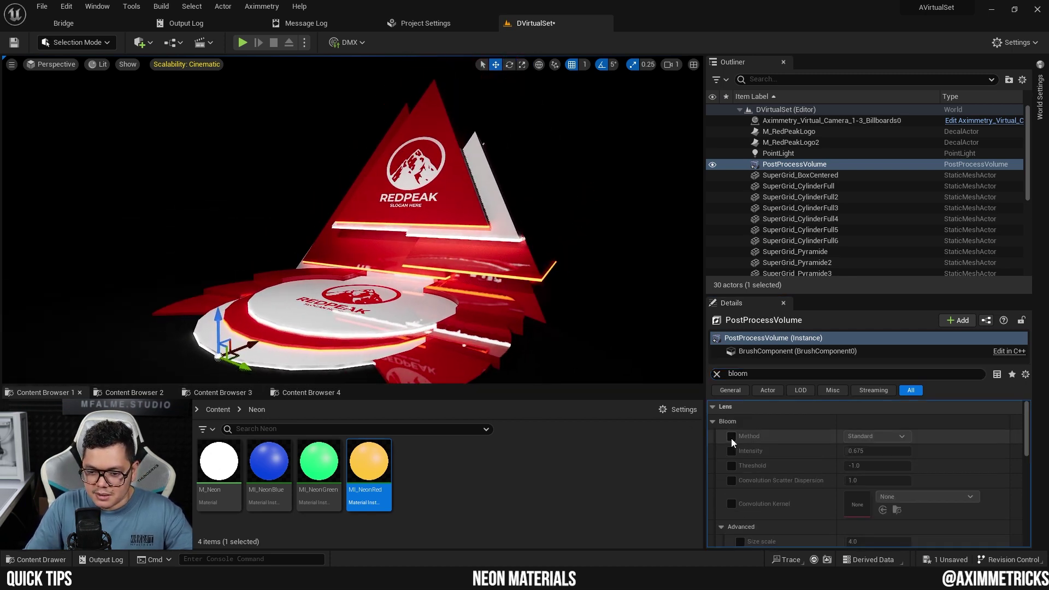
click(731, 436)
click(731, 450)
mouse_move(874, 451)
mouse_down()
mouse_move(918, 451)
mouse_move(853, 451)
mouse_move(872, 451)
mouse_up()
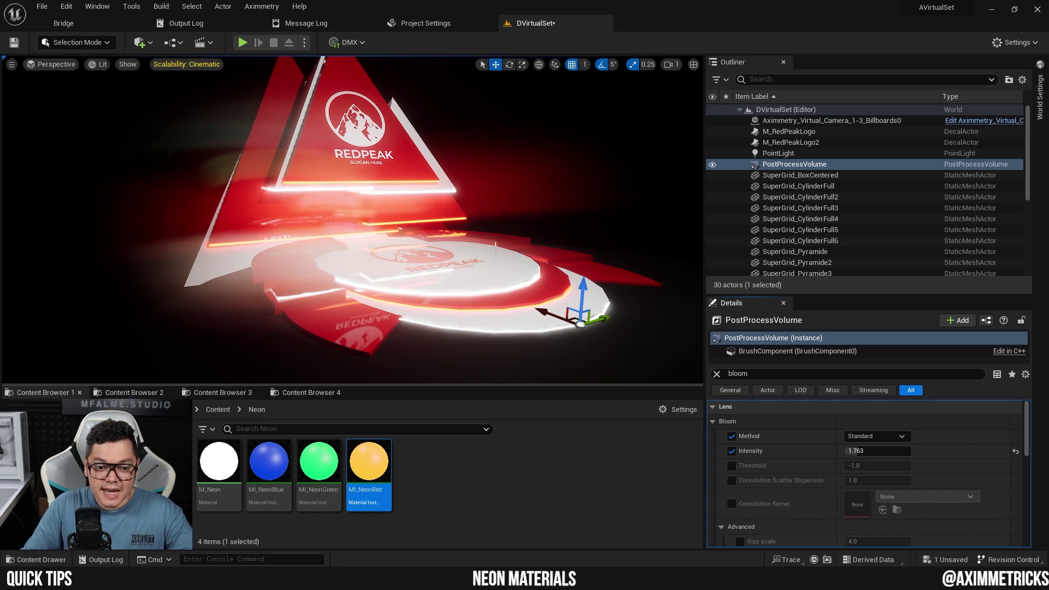
mouse_move(496, 247)
right_down()
mouse_move(538, 286)
mouse_move(500, 246)
mouse_move(511, 248)
right_up()
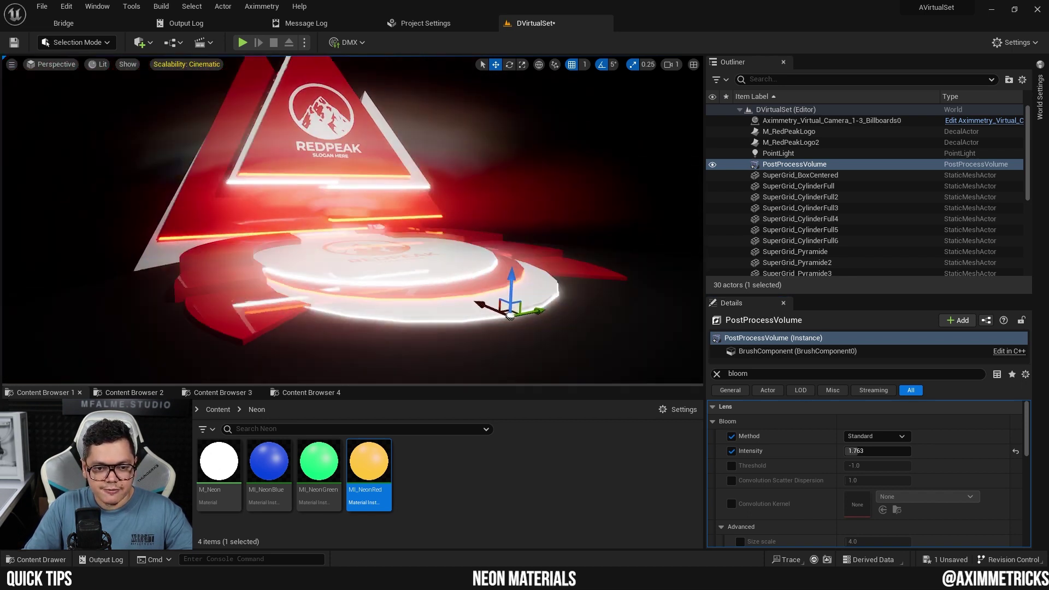
right_drag(510, 316, 498, 243)
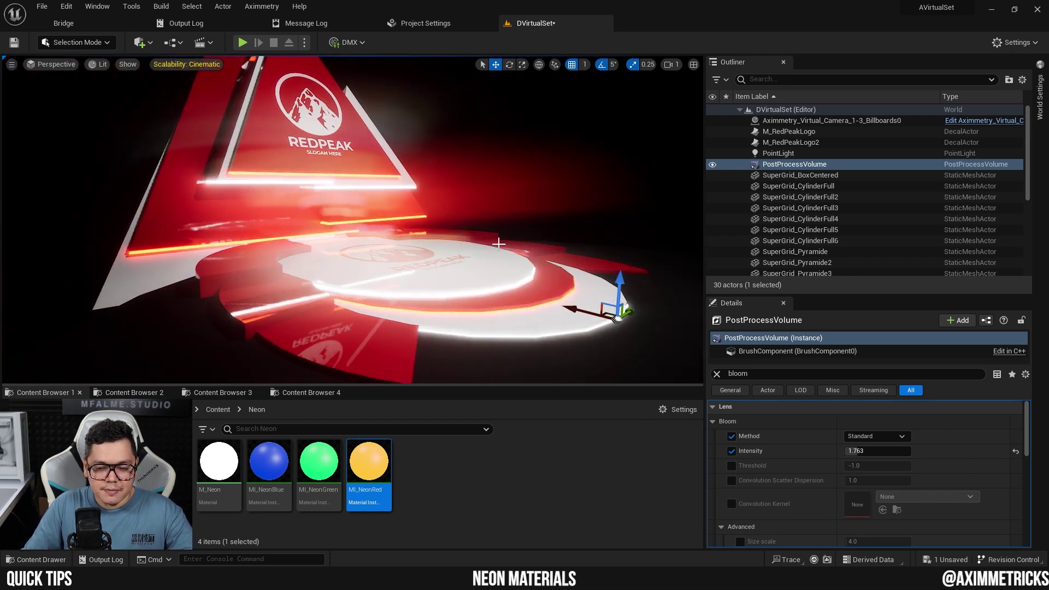
Look up the Lens Flares (Image based) rendering option in the project settings and return to the virtual set level
click(431, 24)
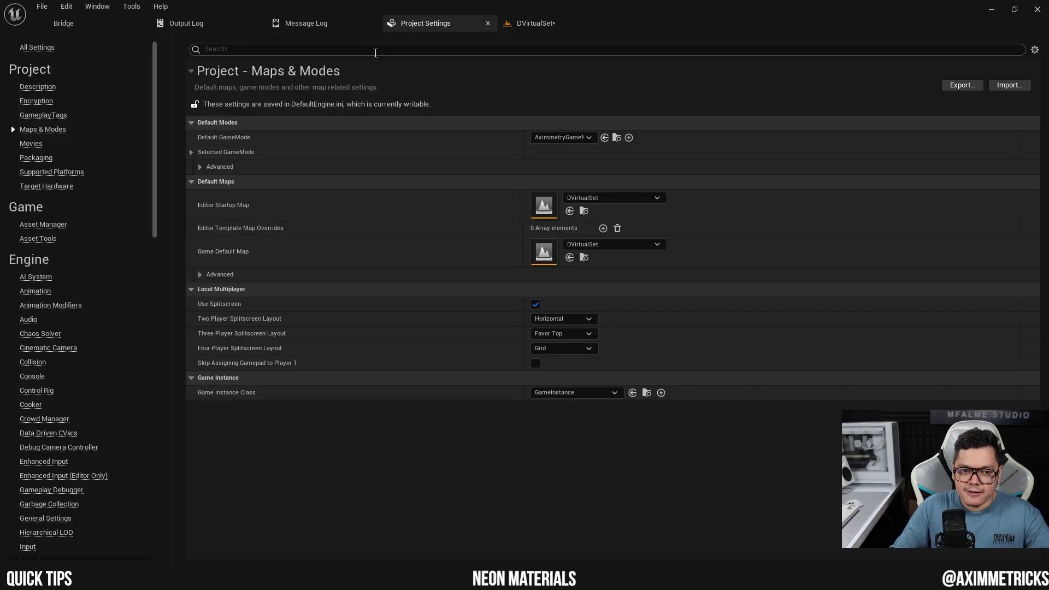
click(376, 49)
text(flare)
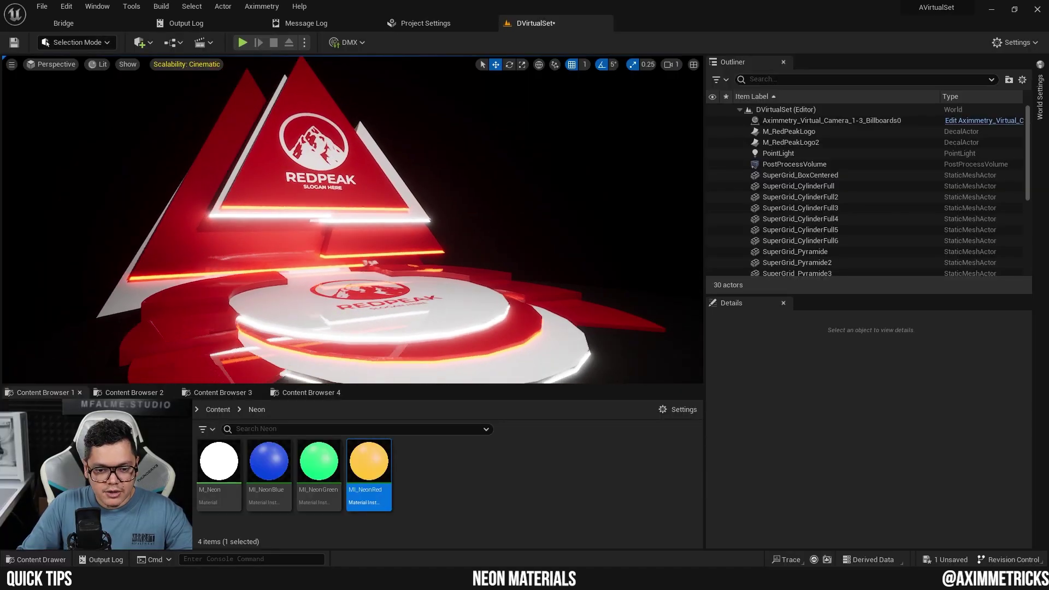
right_drag(352, 218, 273, 216)
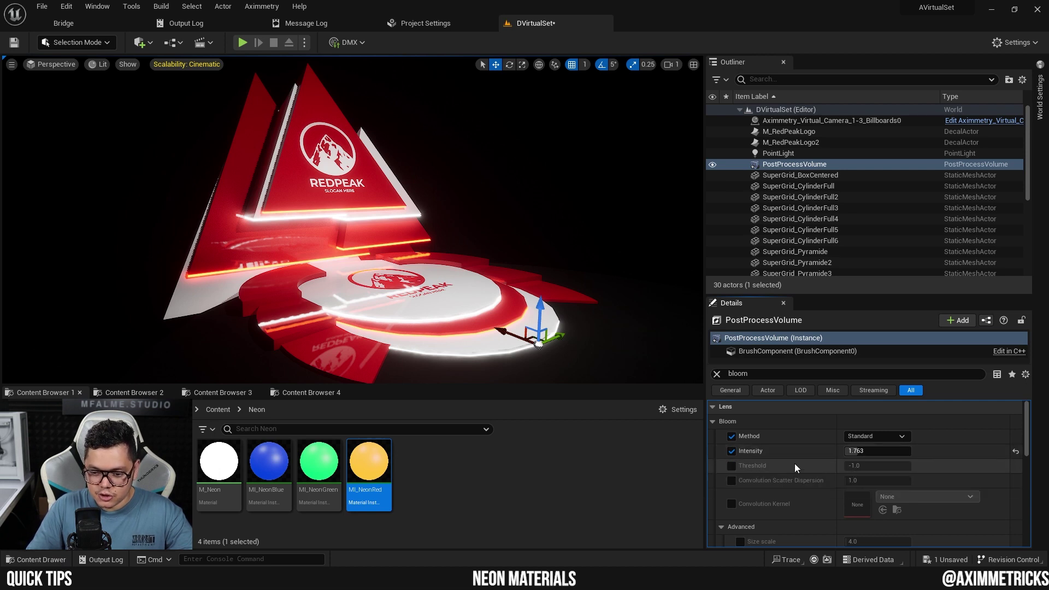
Try the Convolution bloom method, restore Standard, and enable the bloom Threshold override
click(856, 436)
click(869, 460)
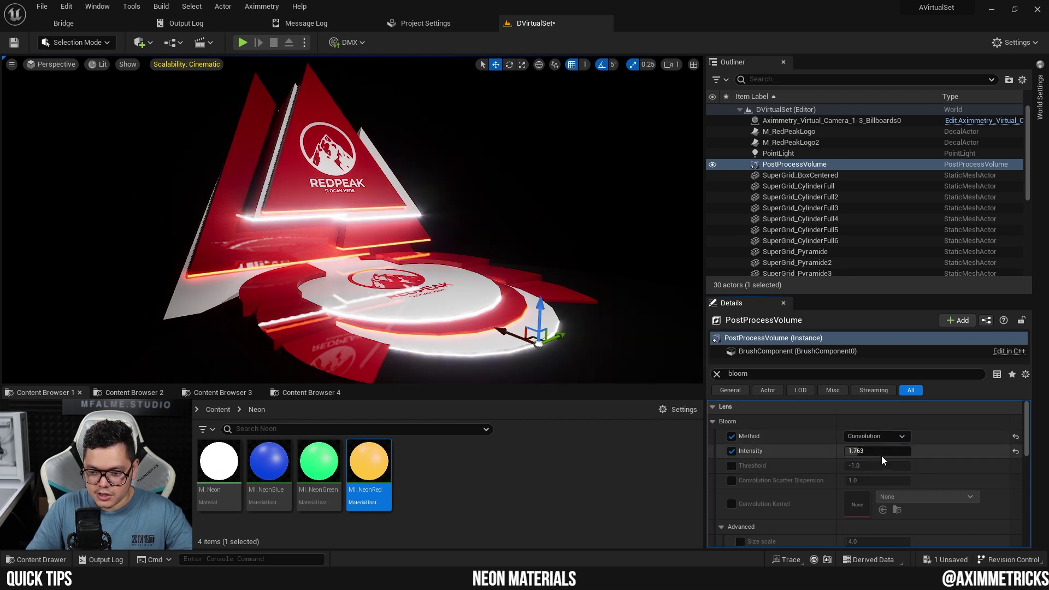
click(731, 466)
click(900, 437)
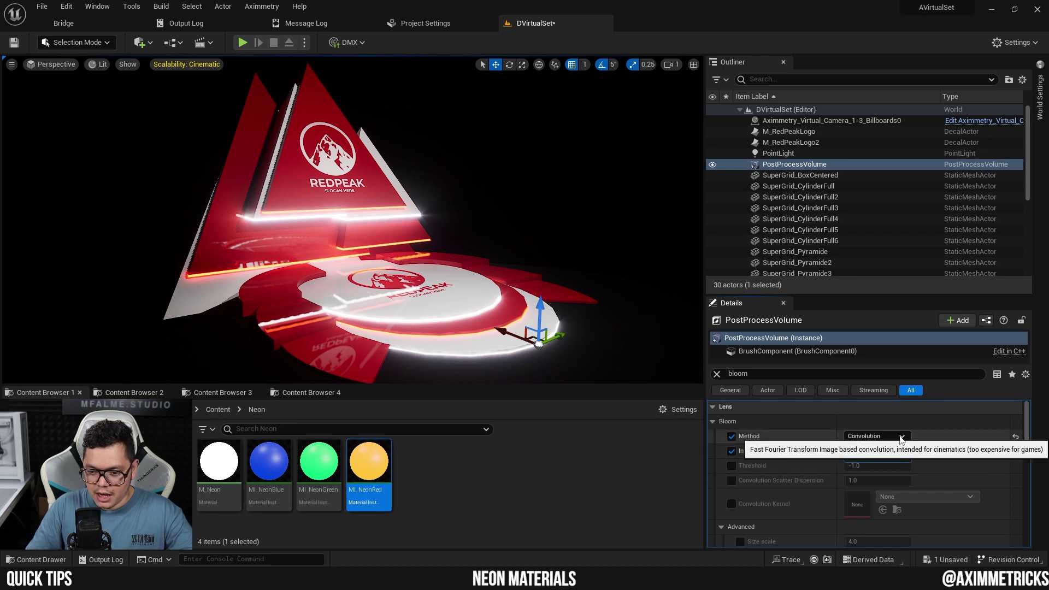
click(868, 448)
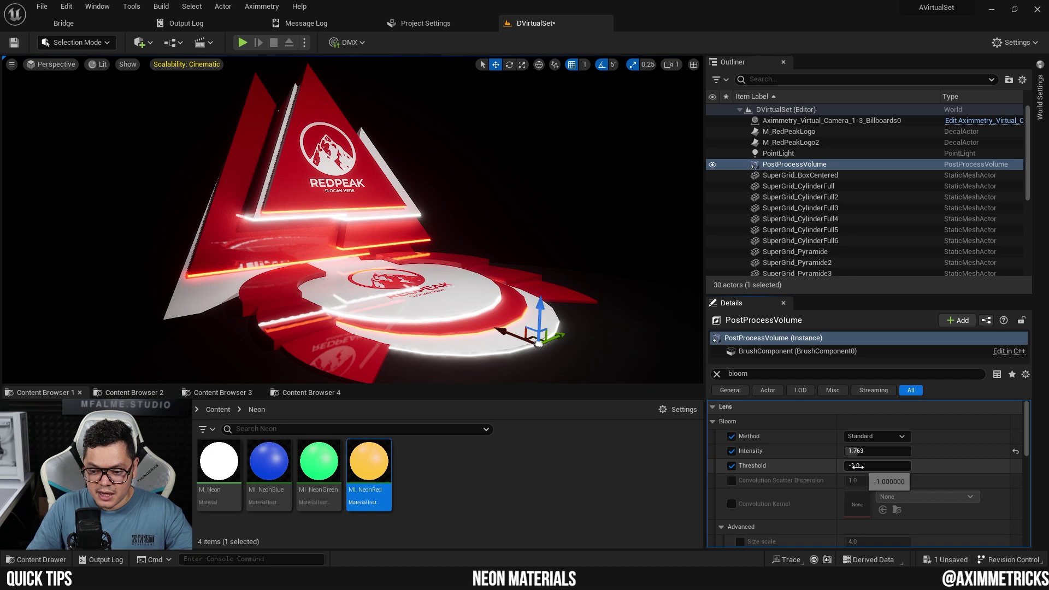
Set the Post Process Volume's bloom Threshold to 8
click(855, 466)
text(8)
key(Return)
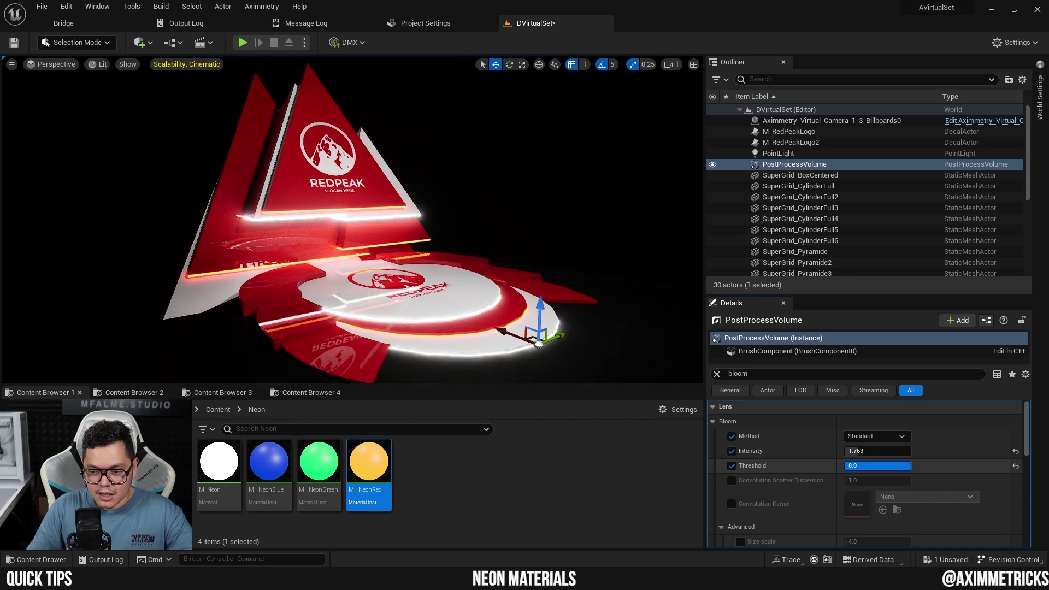
Try a bloom Threshold of 0.152 combined with a bloom Intensity of 8 on the Post Process Volume
mouse_move(908, 466)
mouse_down()
mouse_move(845, 466)
mouse_move(910, 466)
mouse_up()
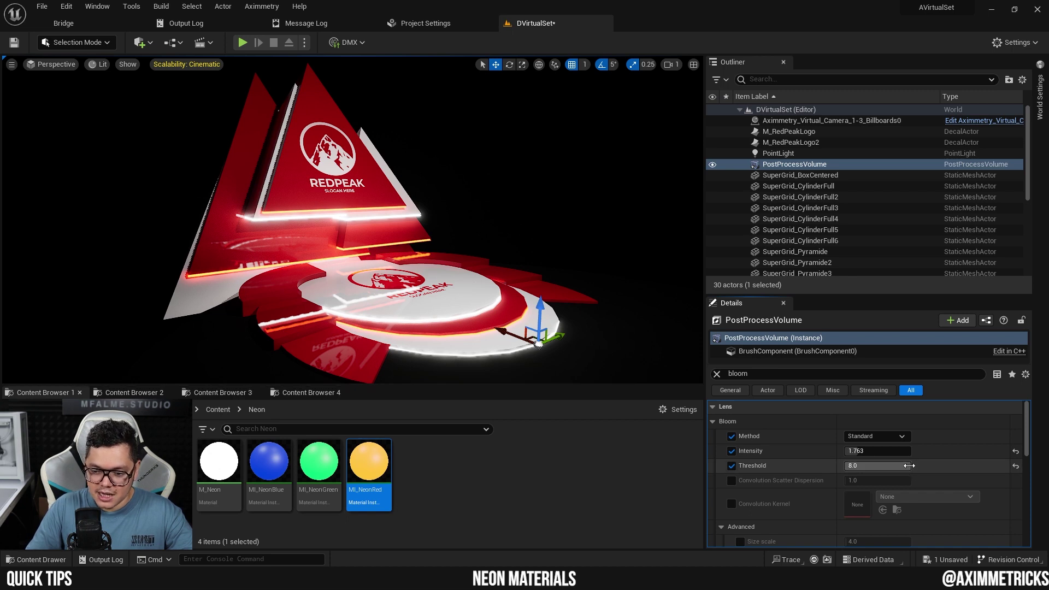
drag(909, 466, 929, 451)
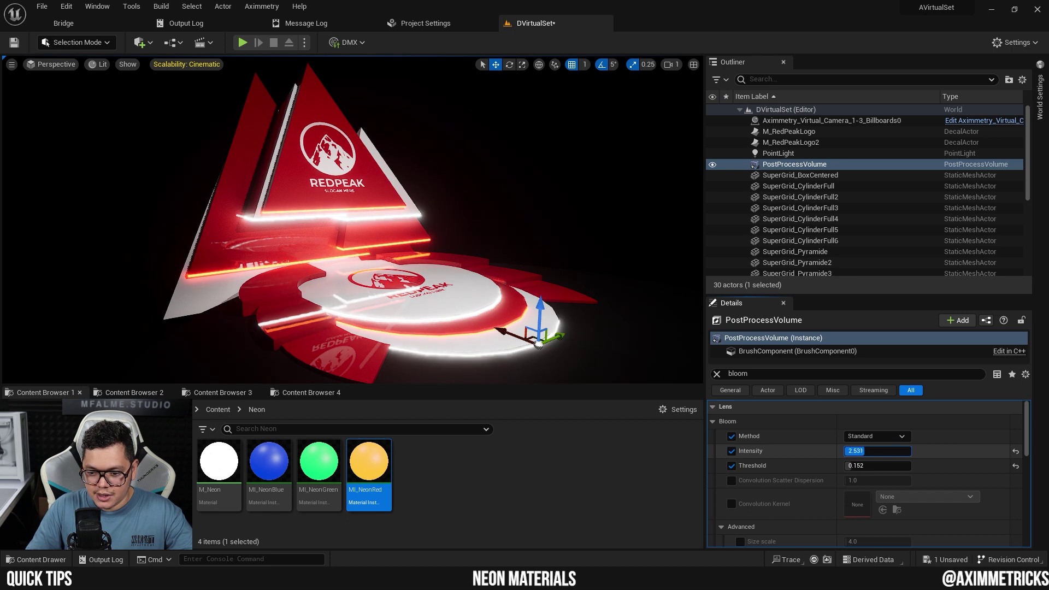
drag(865, 451, 911, 451)
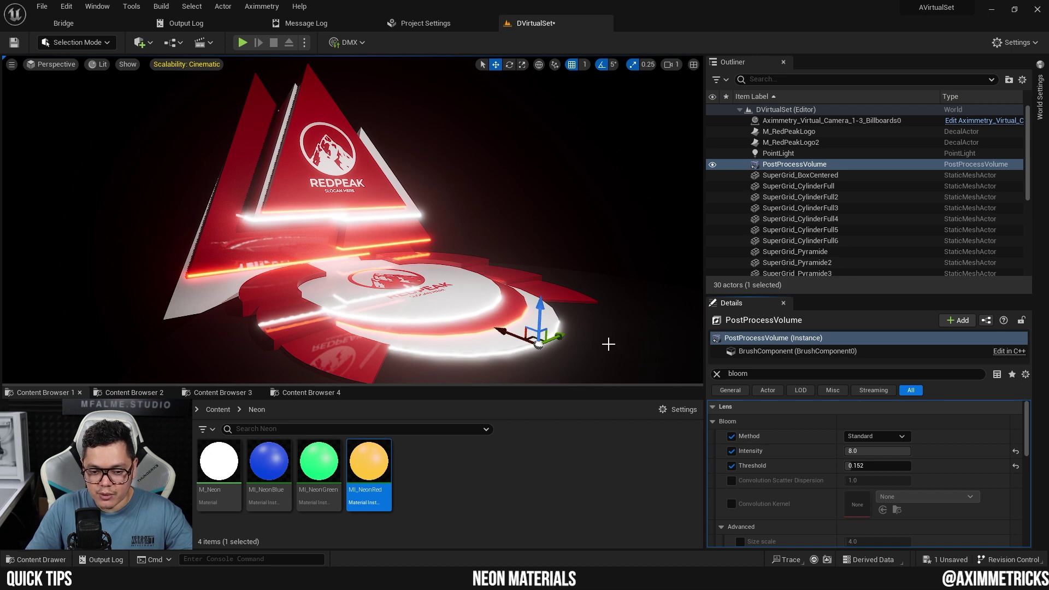
Raise the bloom Threshold back to 8 and inspect the glow on the podium's neon trims up close
mouse_move(874, 465)
mouse_down()
mouse_move(909, 465)
mouse_move(863, 467)
mouse_up()
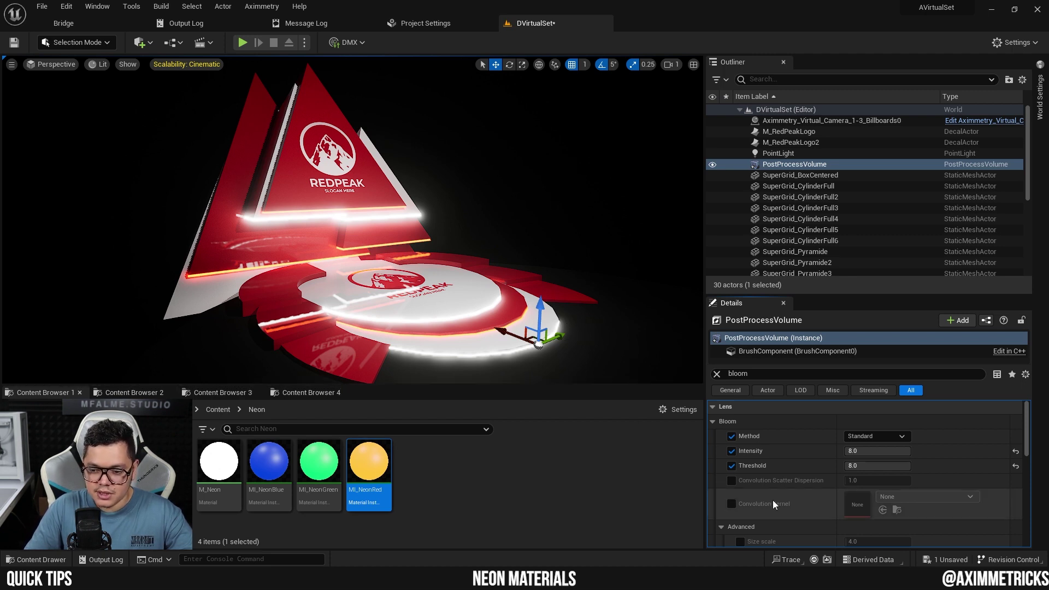
key(w)
right_drag(546, 262, 562, 320)
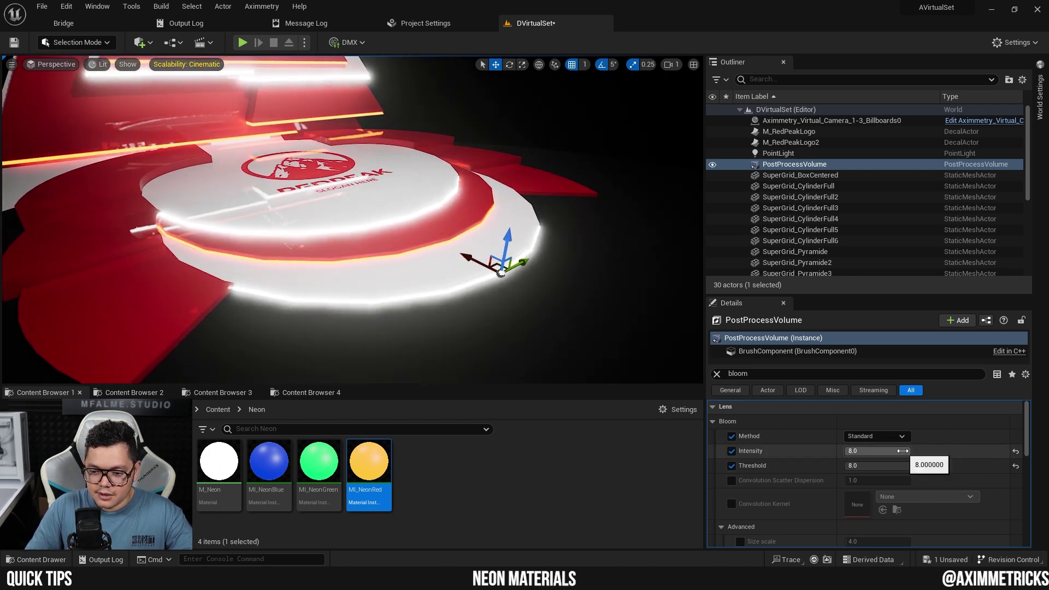
Set the Post Process Volume's bloom Intensity to 2 and deselect the volume with the whole set in view
drag(896, 451, 870, 451)
click(893, 452)
text(2)
key(Return)
key(s)
right_drag(449, 250, 468, 267)
click(552, 165)
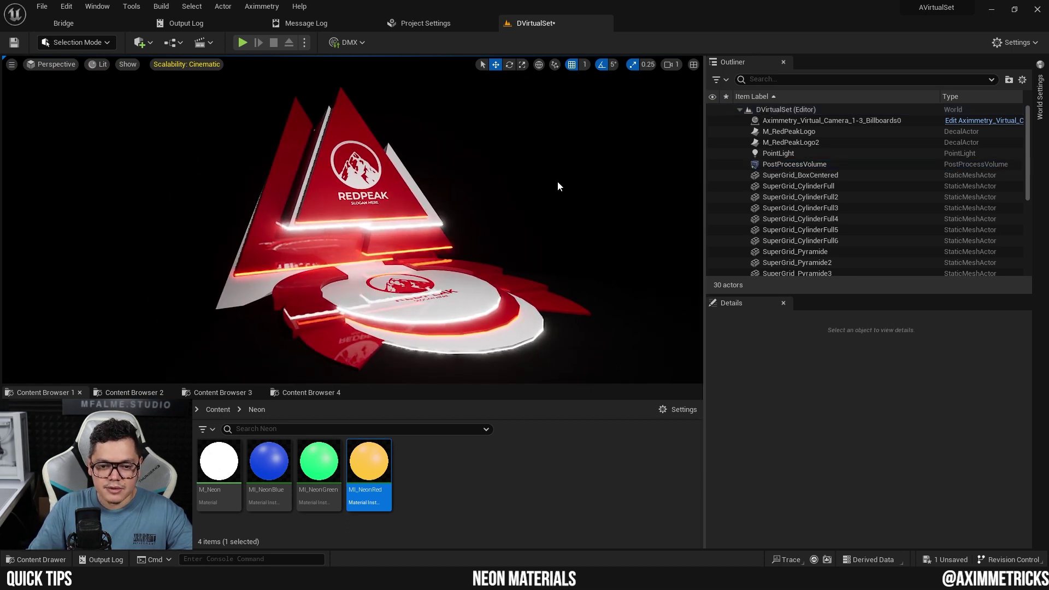